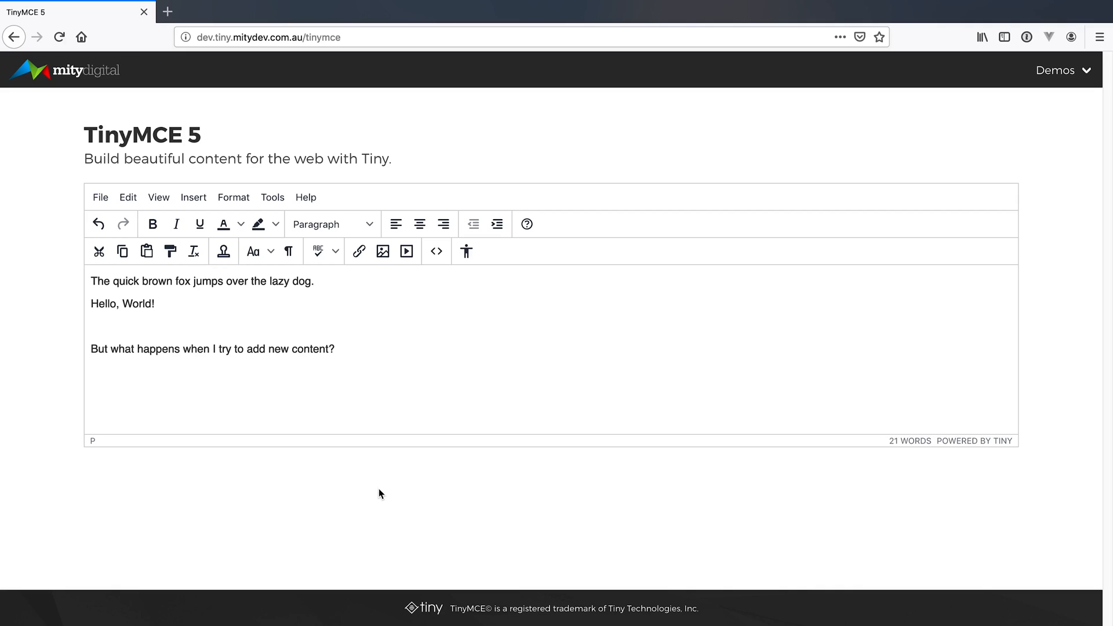
Add the paragraphs "New content" and "When we add a new line" below the last line of the editor text
click(380, 364)
key(Return)
text(Ne)
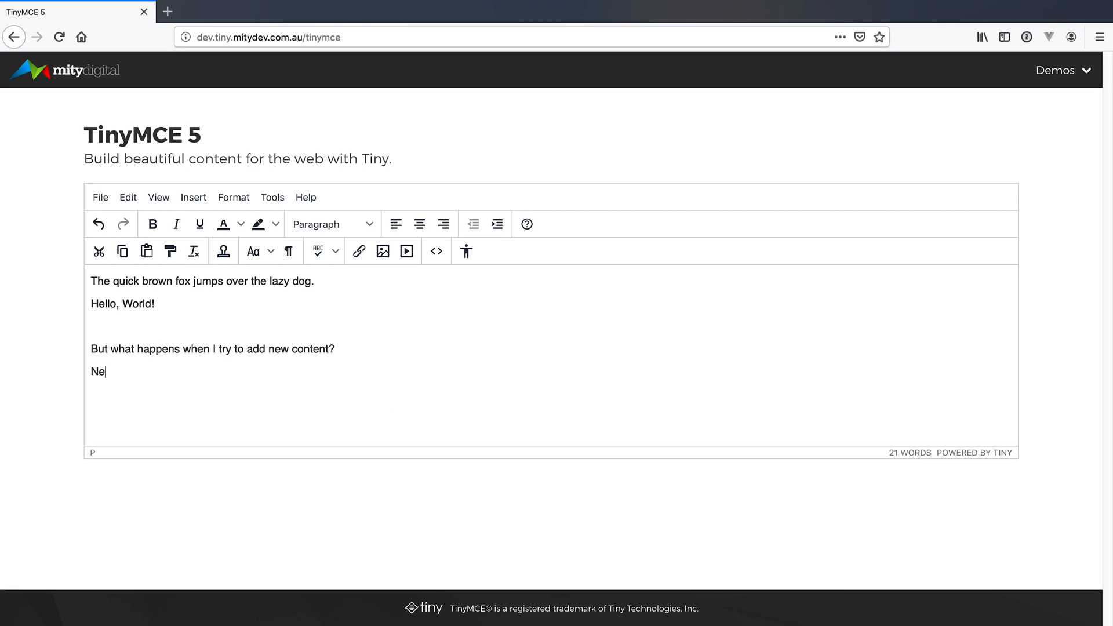
text(w content )
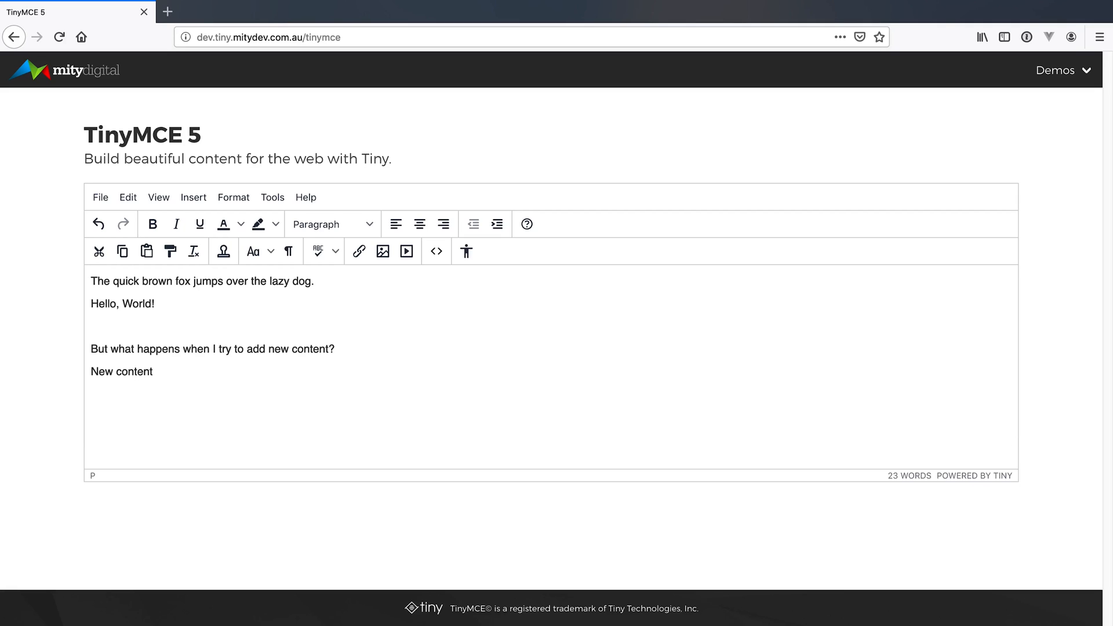
text(When we add a new line)
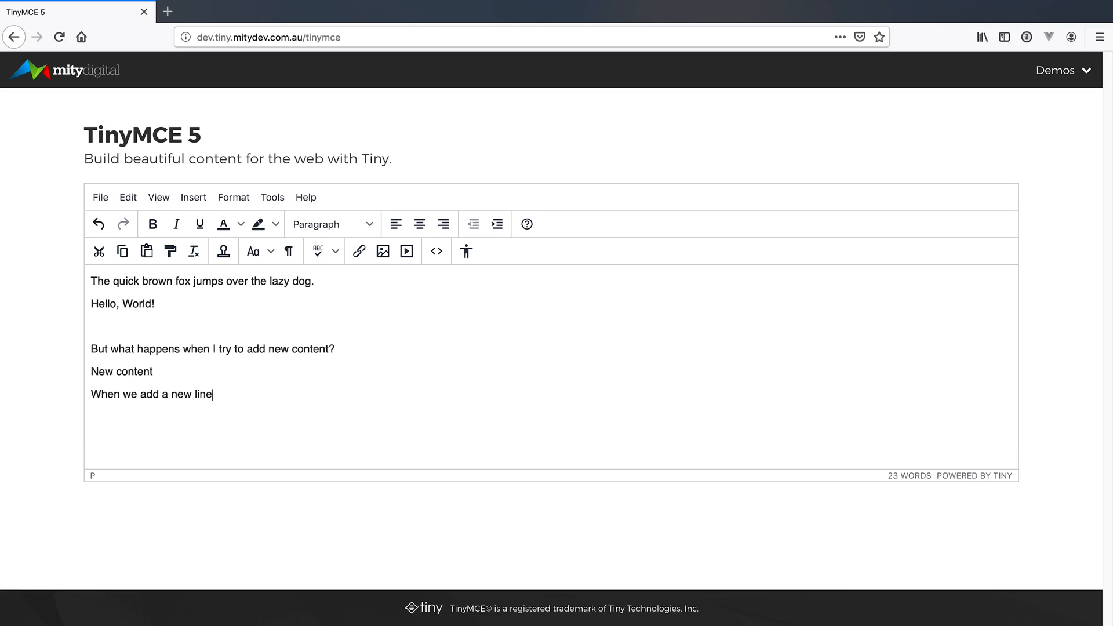
Add the paragraphs "The content area gets bigger" and "This means that we avoid having vertical scrollbars." at the end of the text
key(Return)
text(The content)
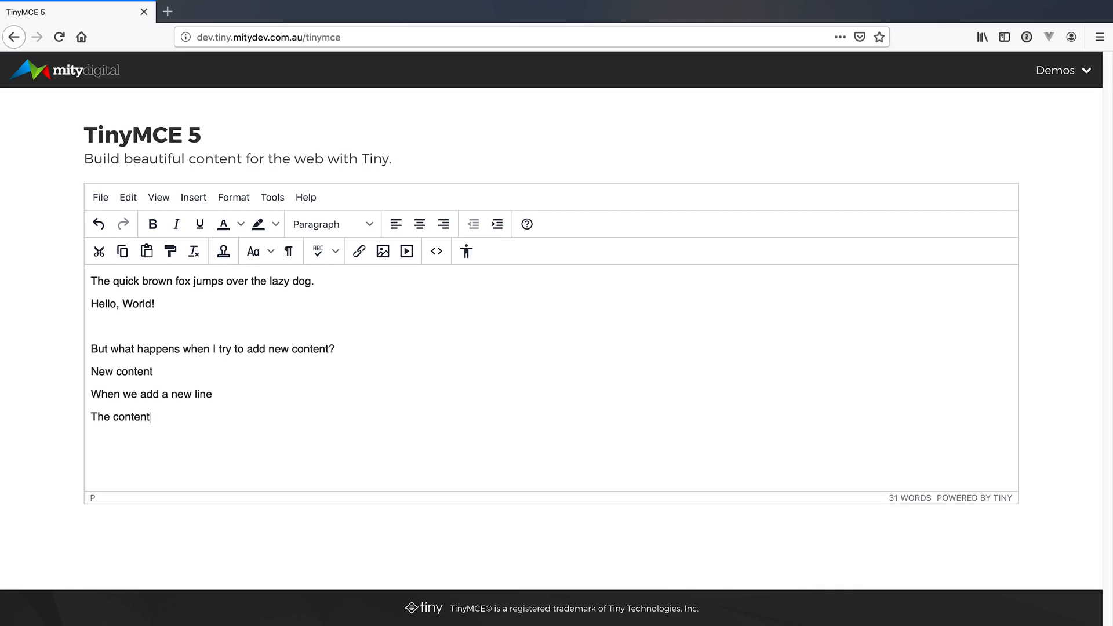
text( area gets bigger)
key(Return)
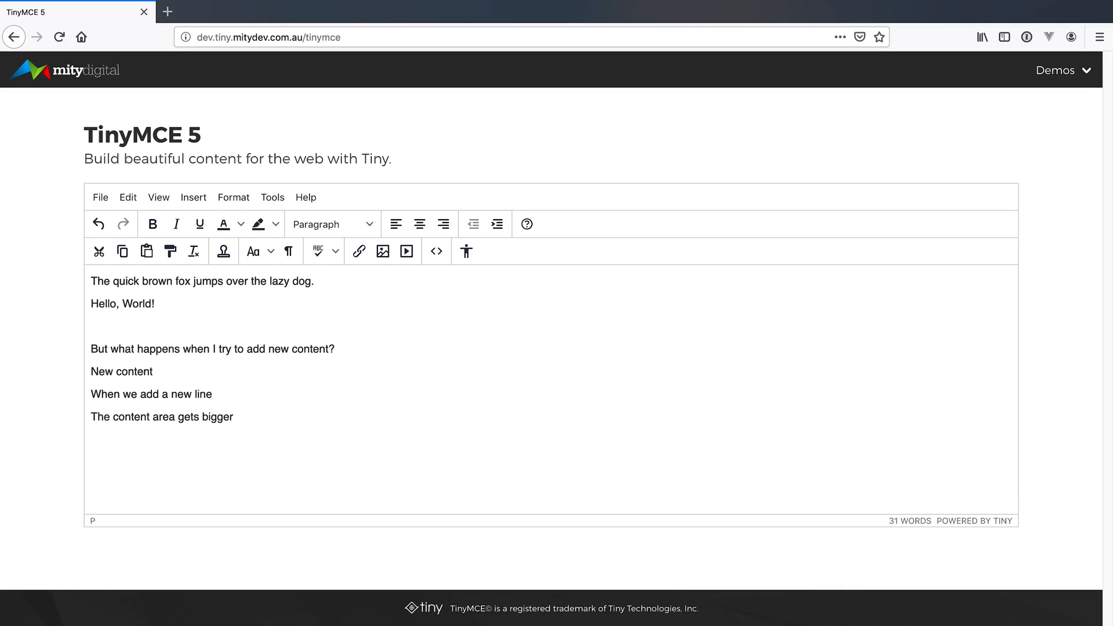
text(This means that we avoid having)
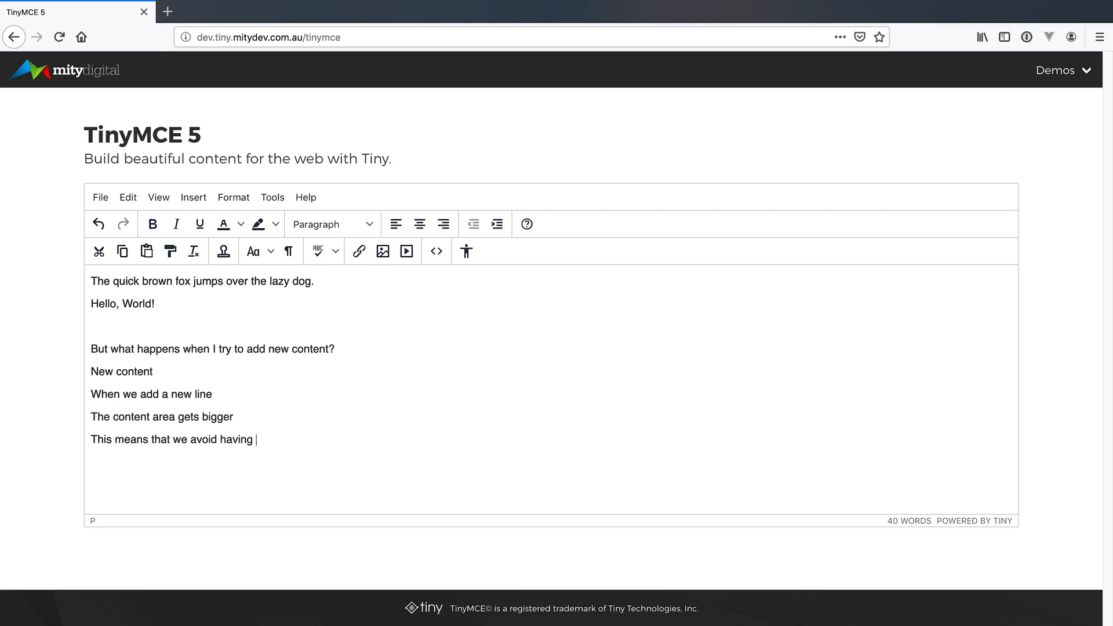
text( vertical scrollbars.)
key(Return)
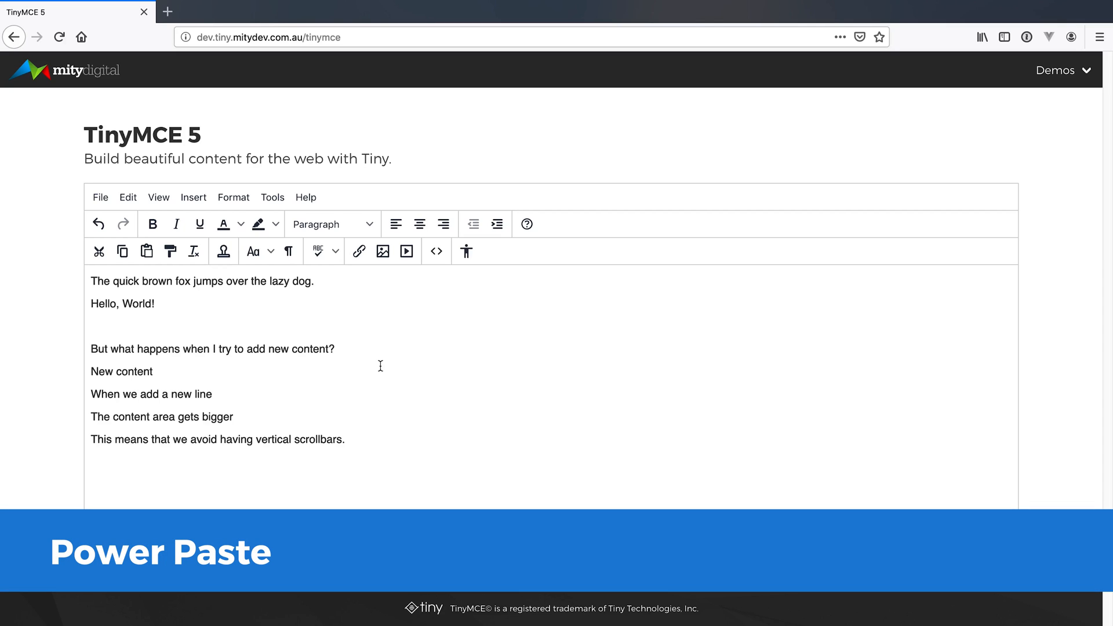
Switch to Word and copy the entire content of the Word Demo document
key(super+Tab)
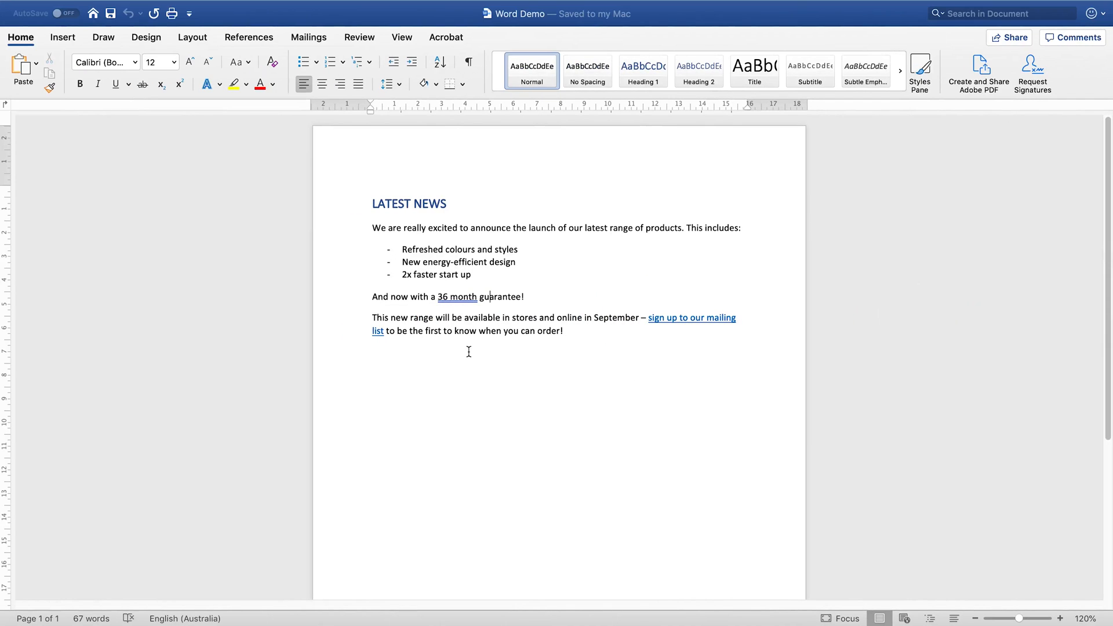
drag(372, 203, 422, 200)
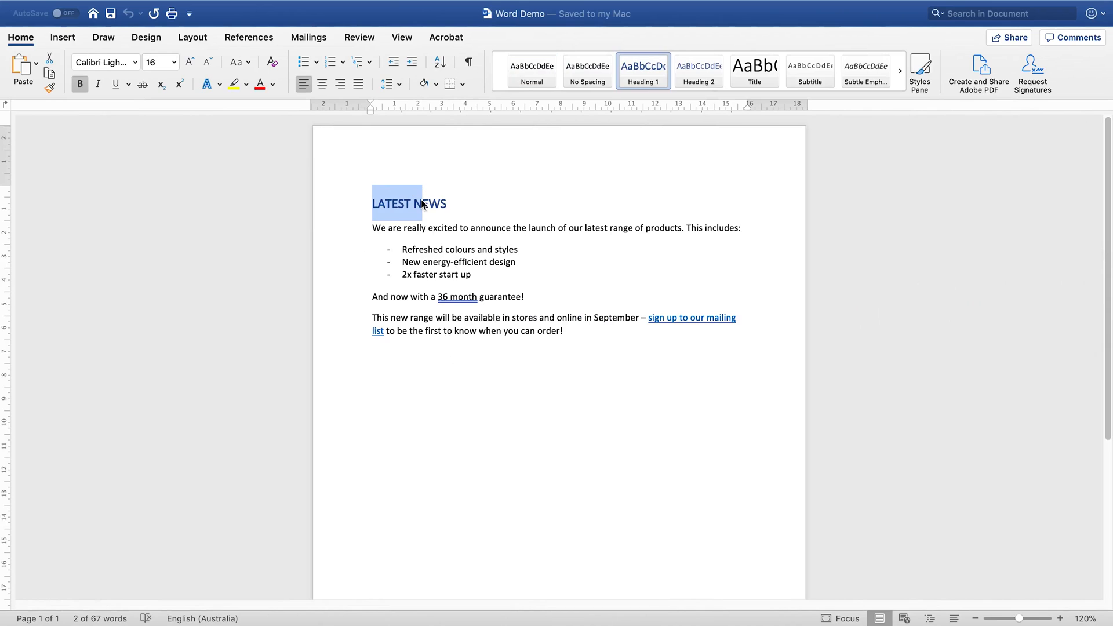
click(480, 345)
key(super+a)
key(super+c)
Switch back to the browser and replace all the editor content with the copied Word text, choosing to remove its formatting
key(super+Tab)
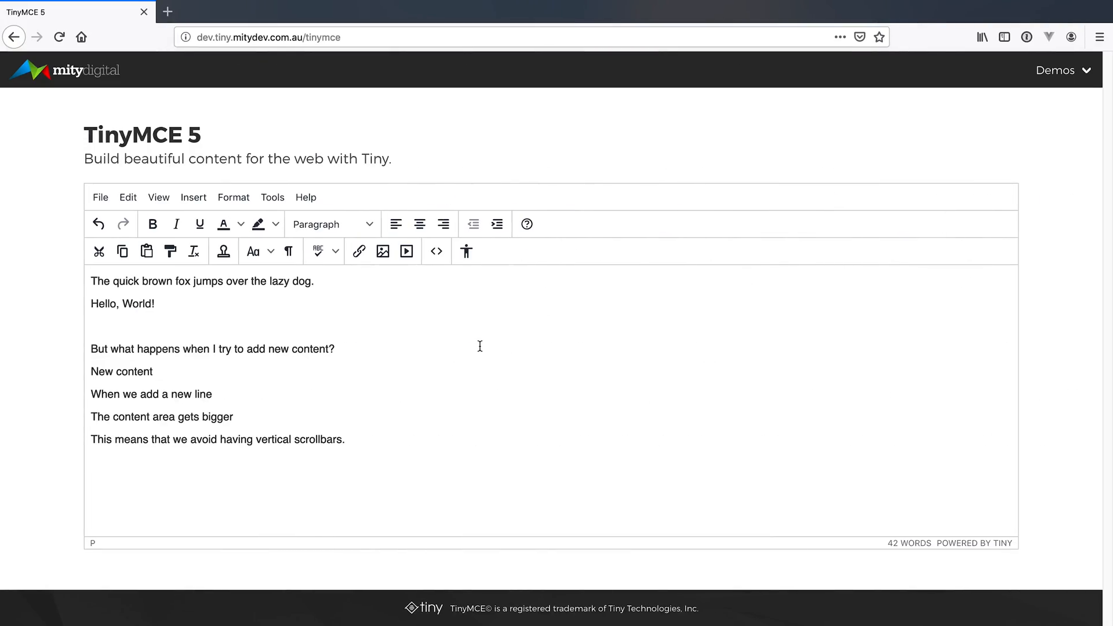
key(super+a)
key(super+v)
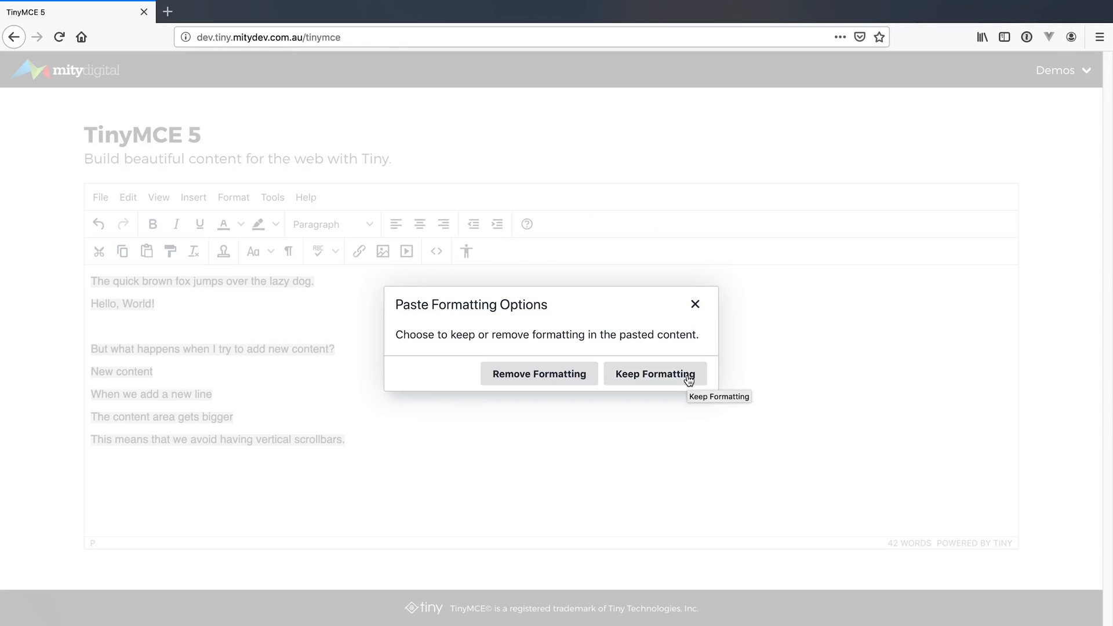
click(526, 387)
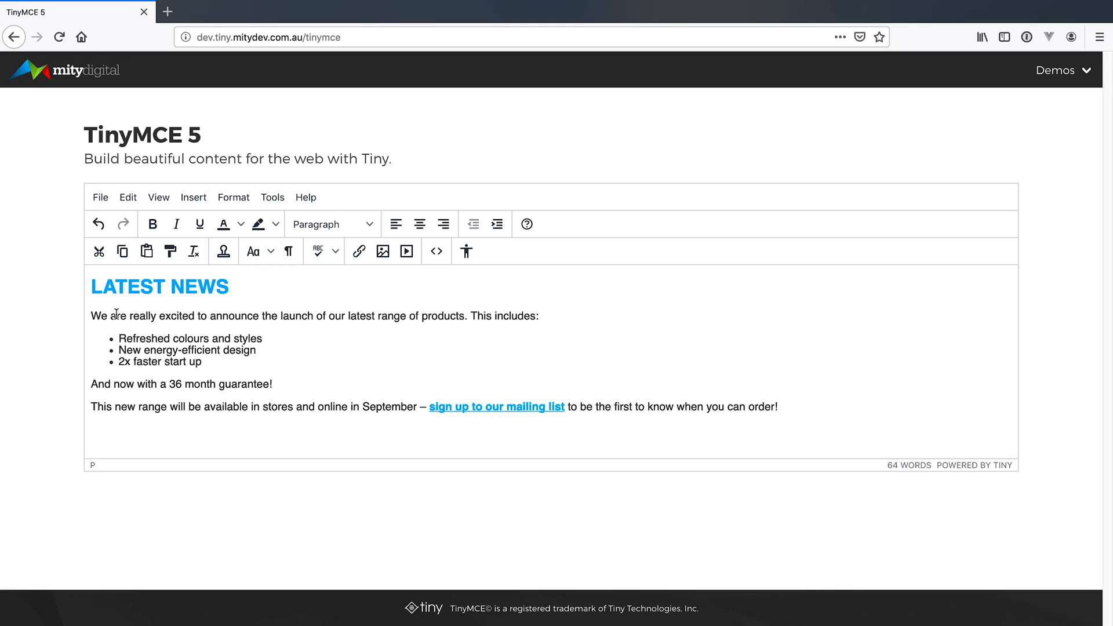
Examine the pasted LATEST NEWS heading in the editor and the HTML source code of the pasted content
drag(116, 287, 216, 288)
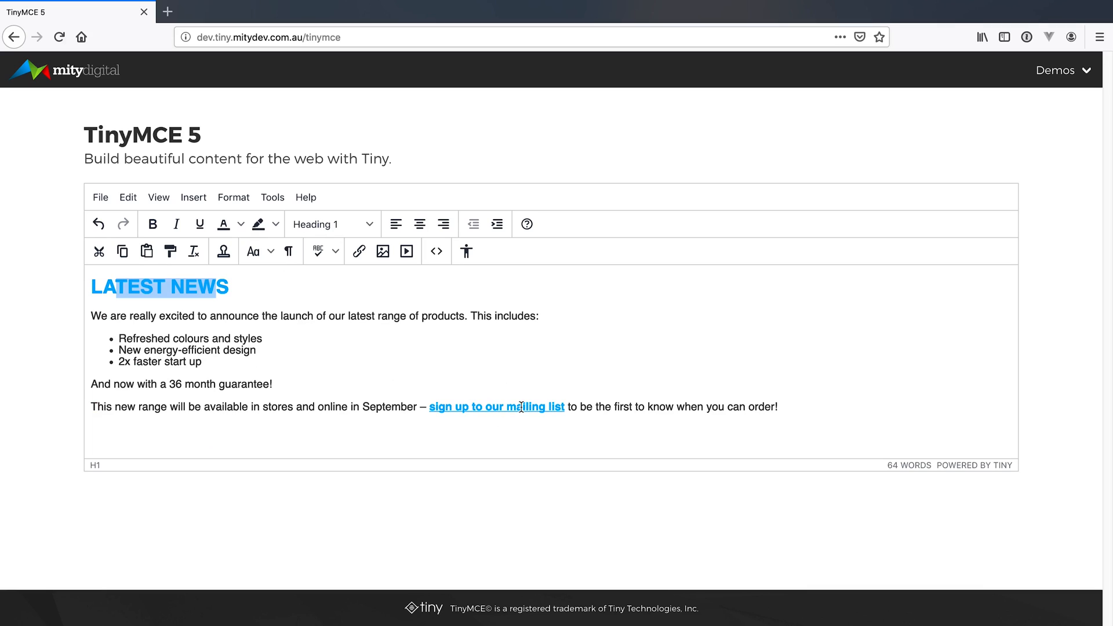
click(436, 251)
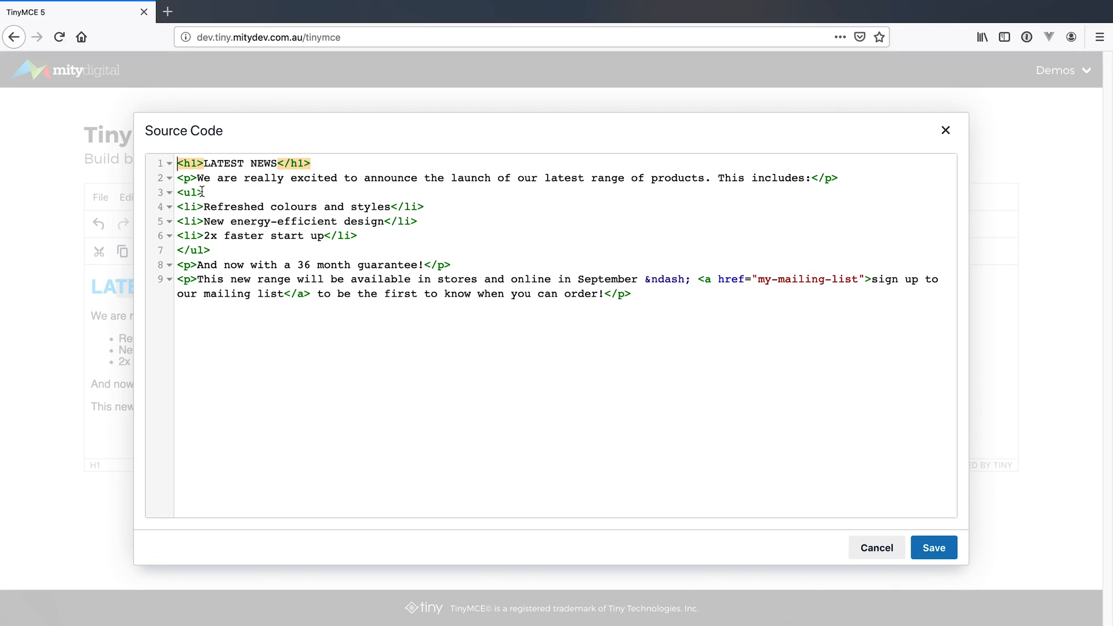
click(952, 548)
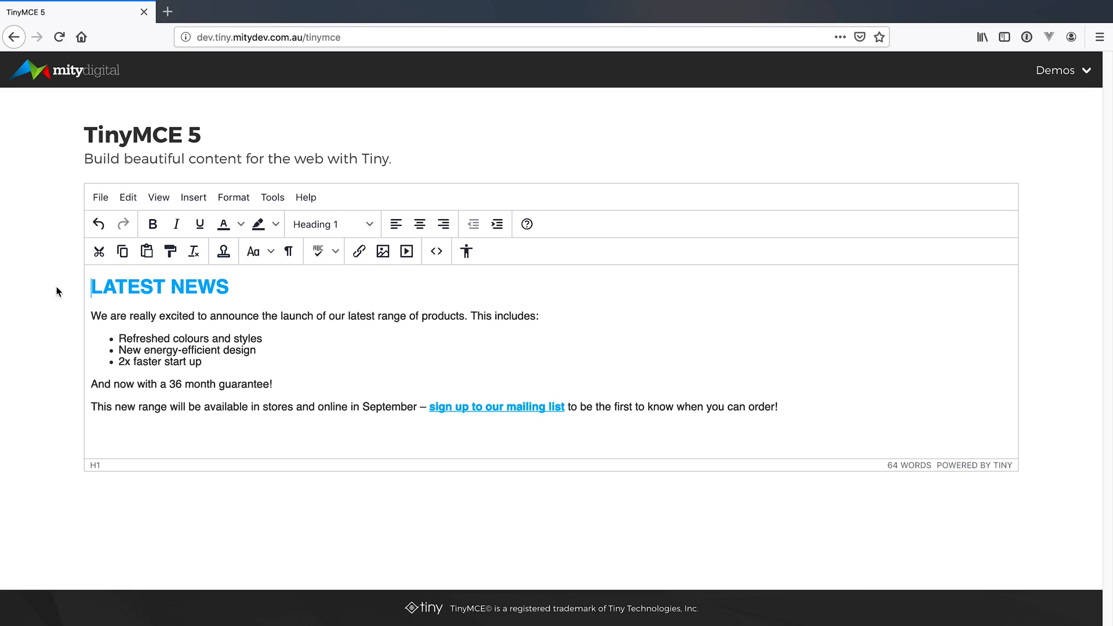
drag(93, 286, 272, 286)
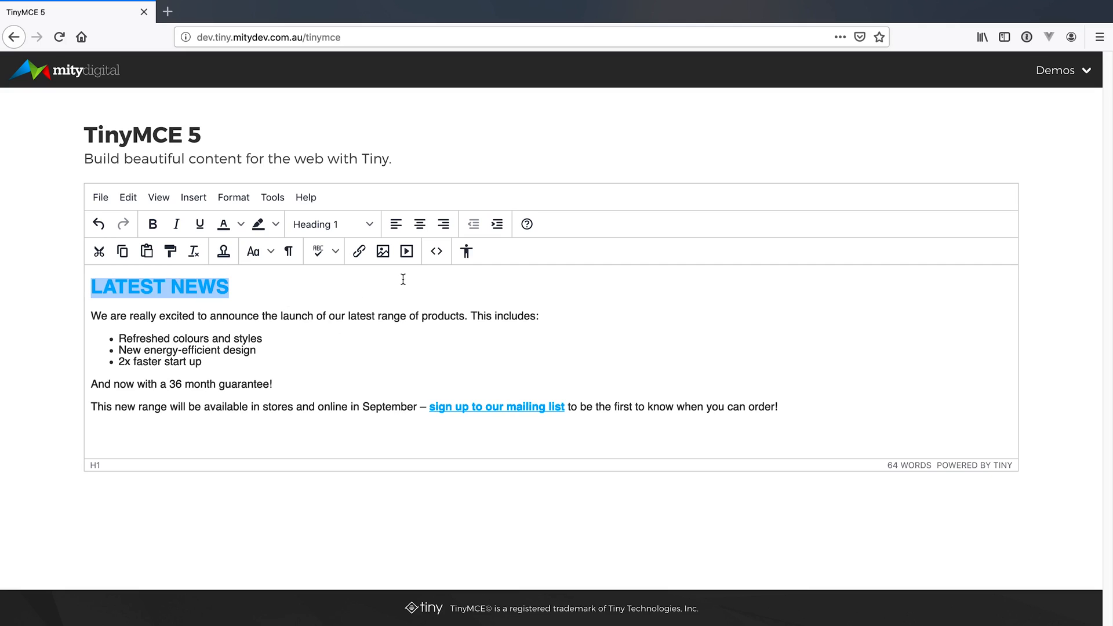
click(438, 251)
drag(204, 163, 278, 163)
click(933, 548)
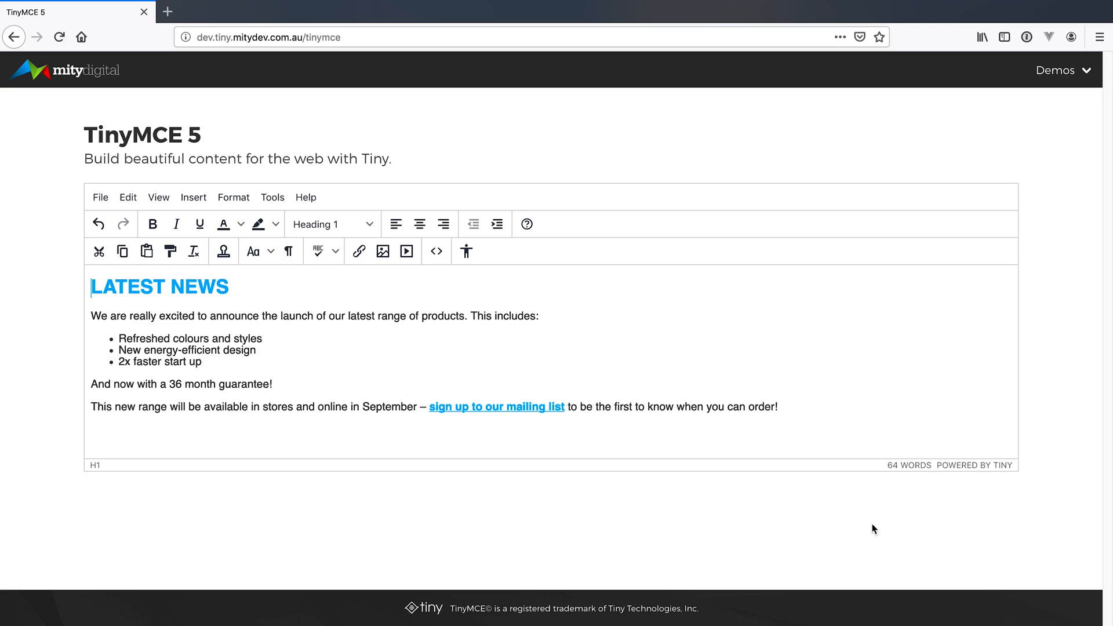
Convert the LATEST NEWS heading to title case
click(253, 290)
drag(253, 290, 72, 285)
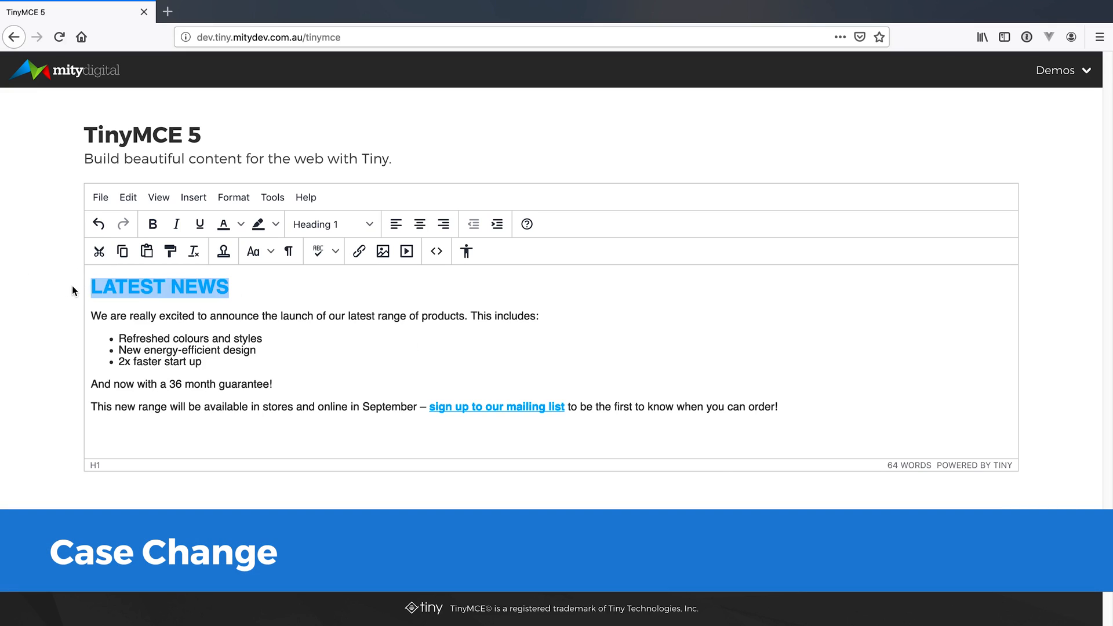
click(270, 252)
click(279, 324)
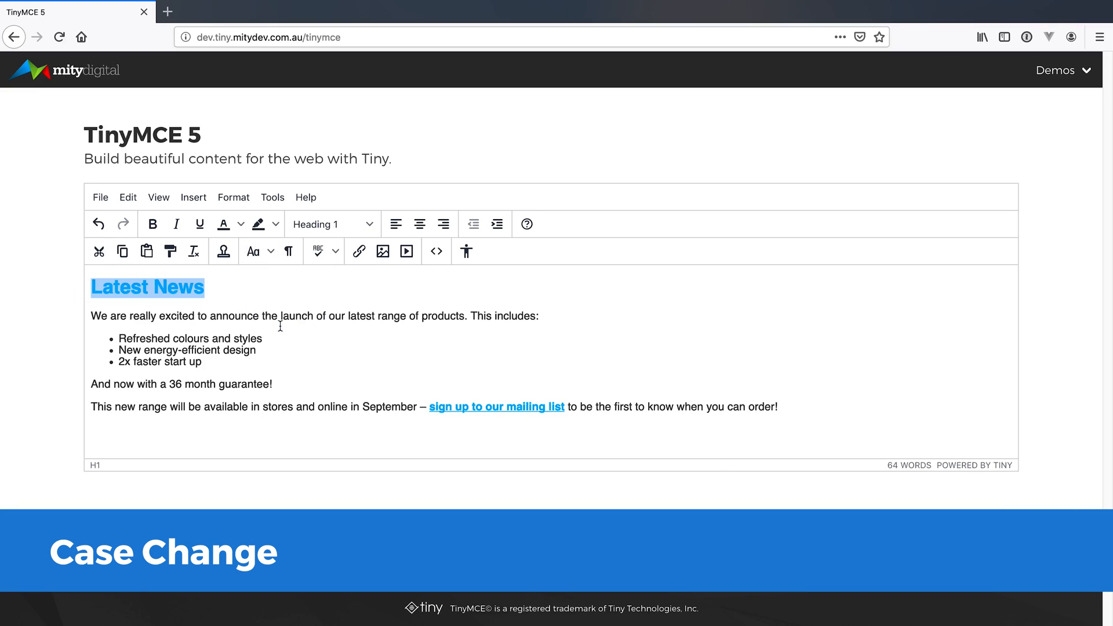
click(239, 301)
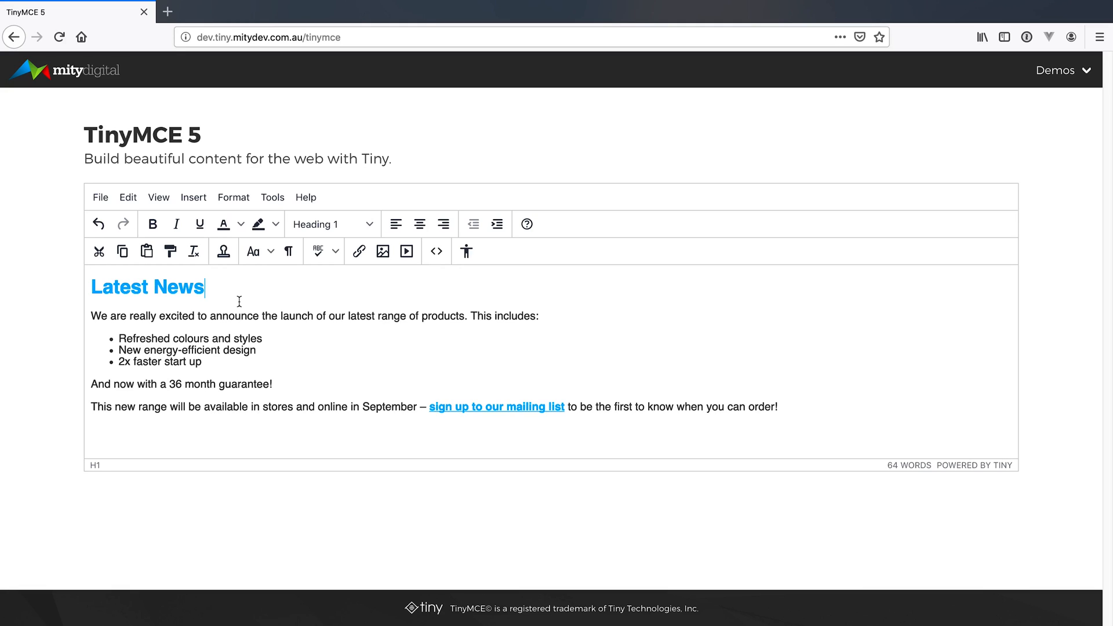
Replace all the editor content with the words "Categorise" and "Categorize" in separate paragraphs
key(ctrl+z)
key(ctrl+a)
text(C)
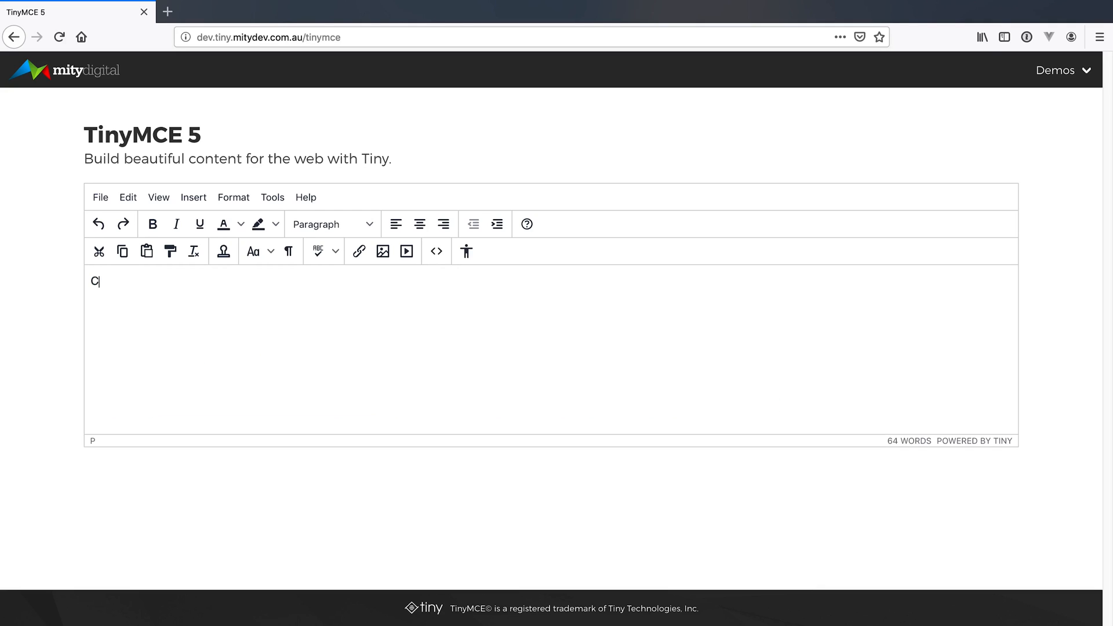
text(ategoir)
key(BackSpace)
key(BackSpace)
text(rise)
key(Return)
text(Categoriz)
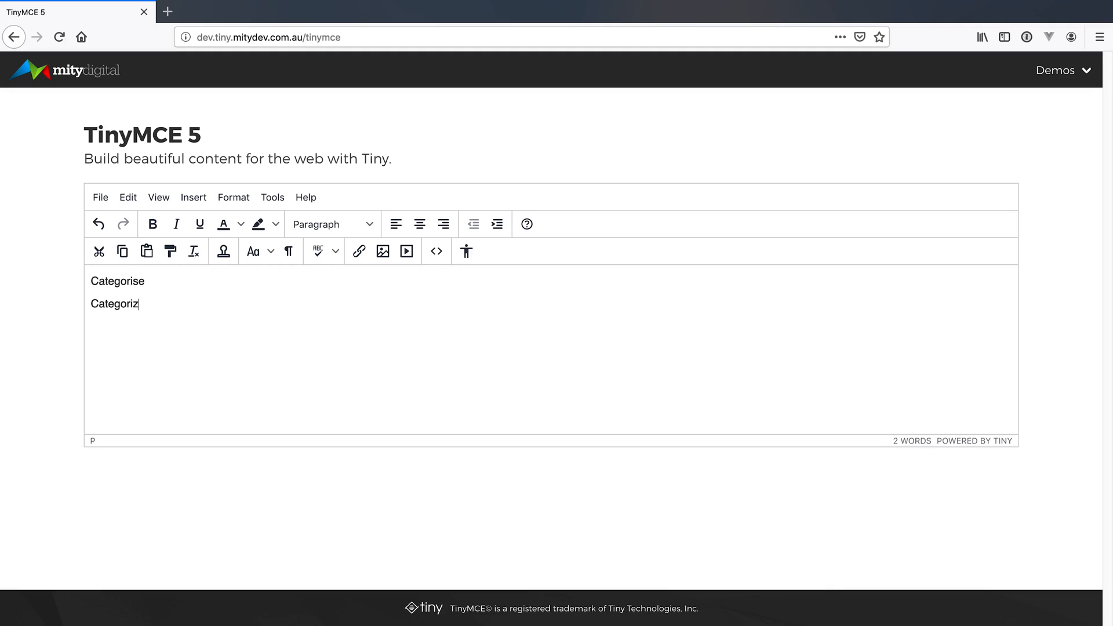
text(e)
Turn on spell checking and view the available languages and the suggested corrections for "Categorize"
click(319, 255)
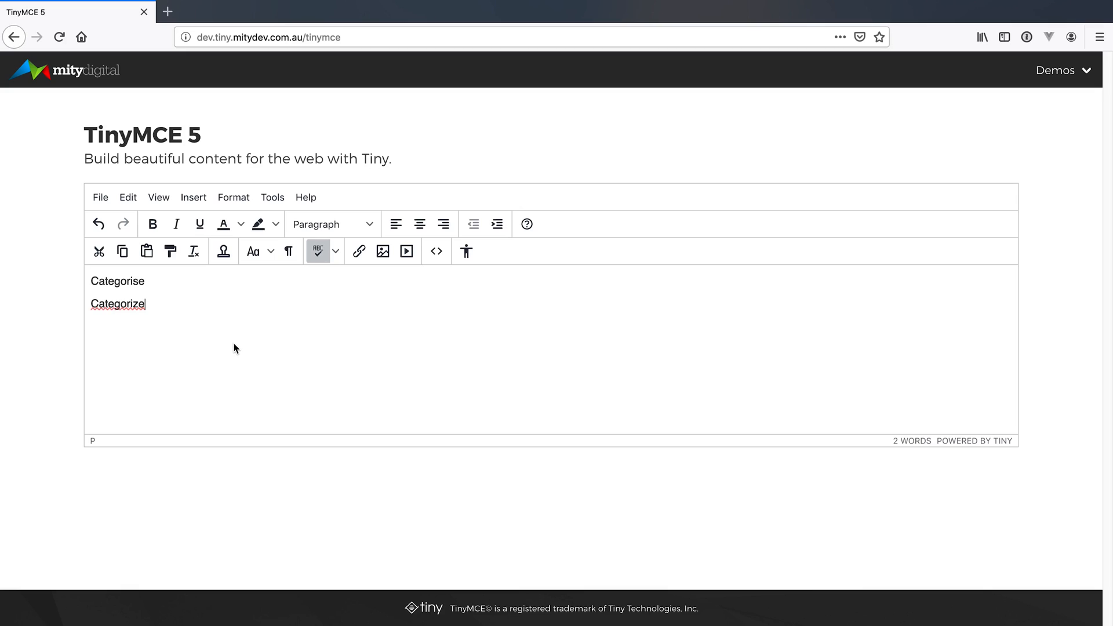
click(335, 255)
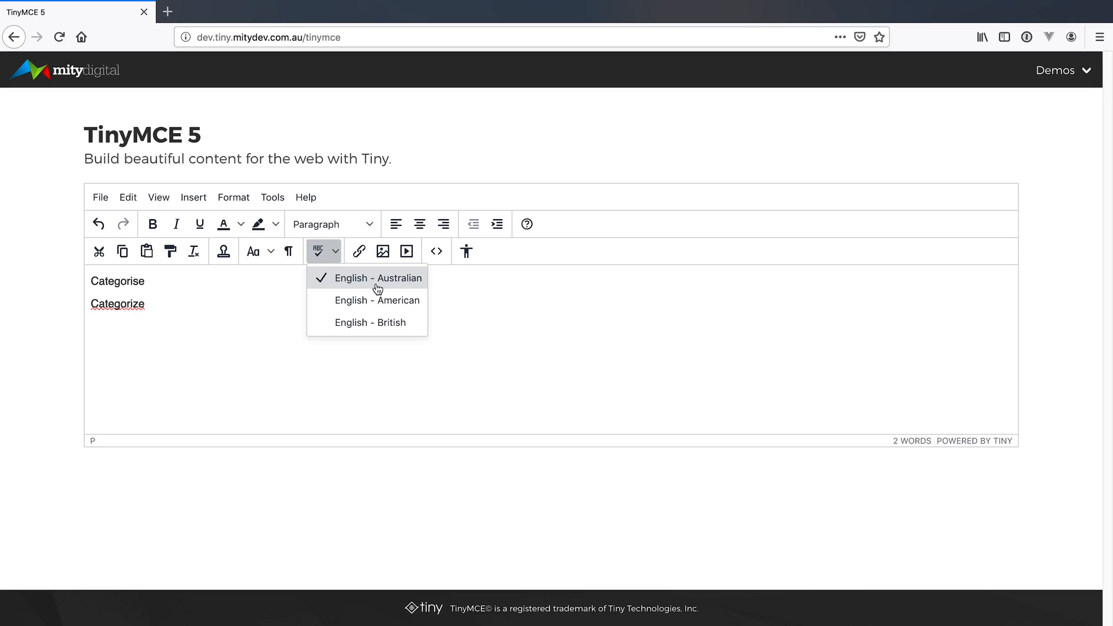
click(181, 317)
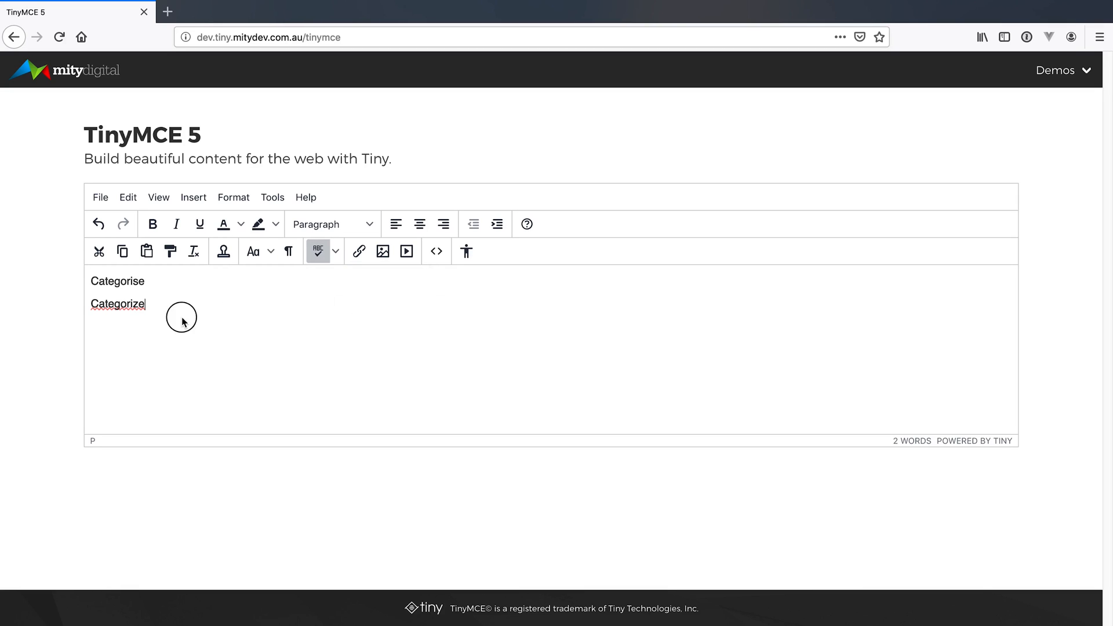
right_click(140, 311)
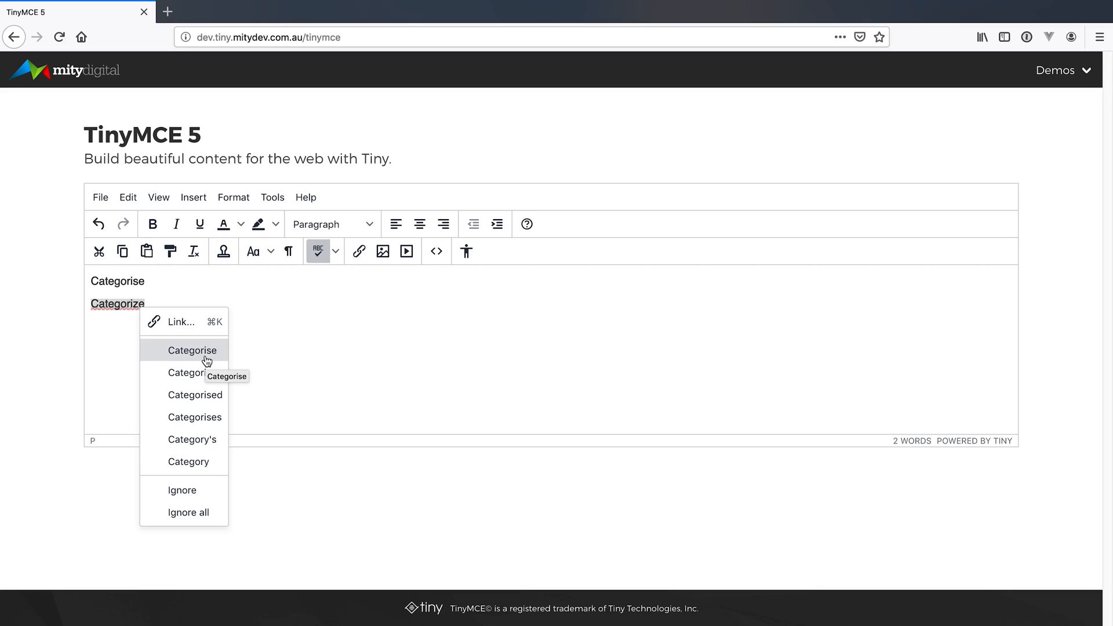
click(318, 346)
Set the spell checker language to English - American
click(335, 251)
click(362, 302)
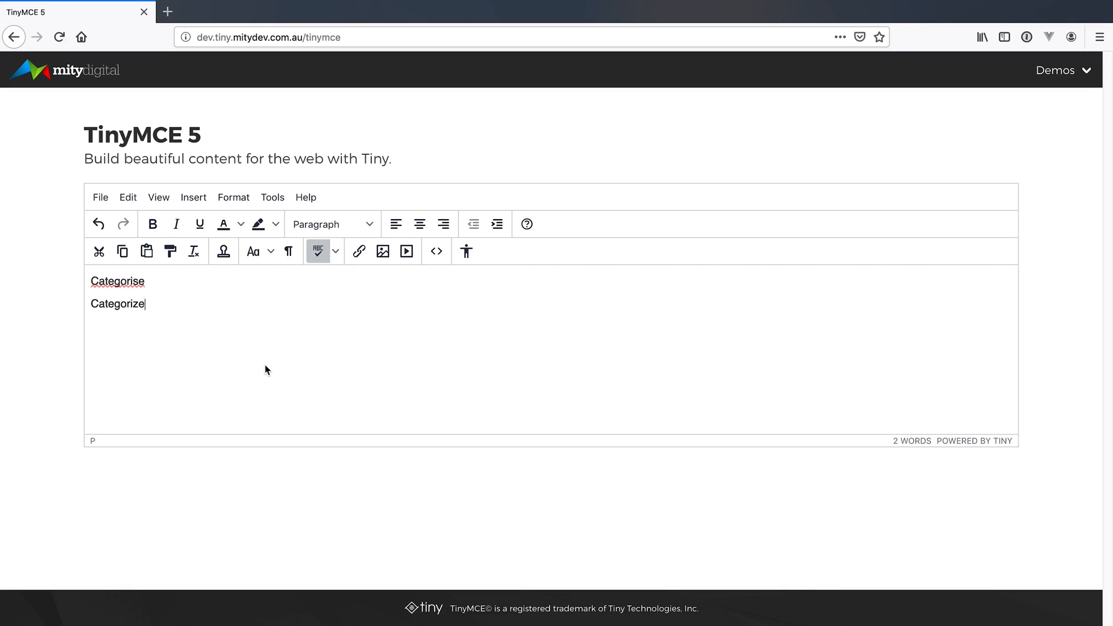
Clear the editor and choose port-willunga.jpg from the stored files as the source of a new image
key(ctrl+a)
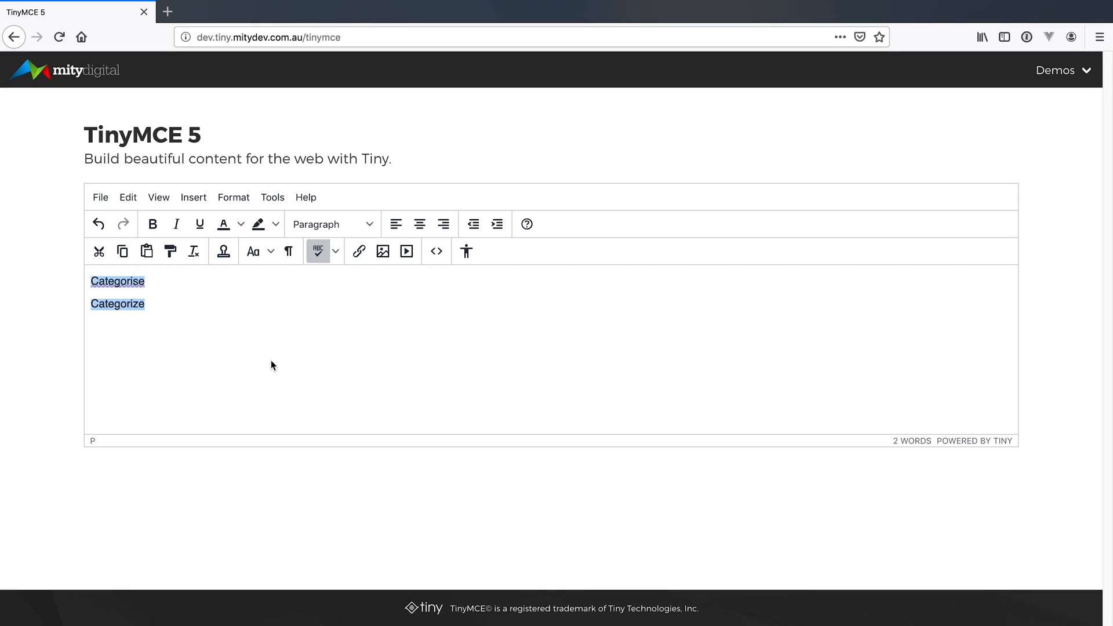
key(BackSpace)
click(383, 252)
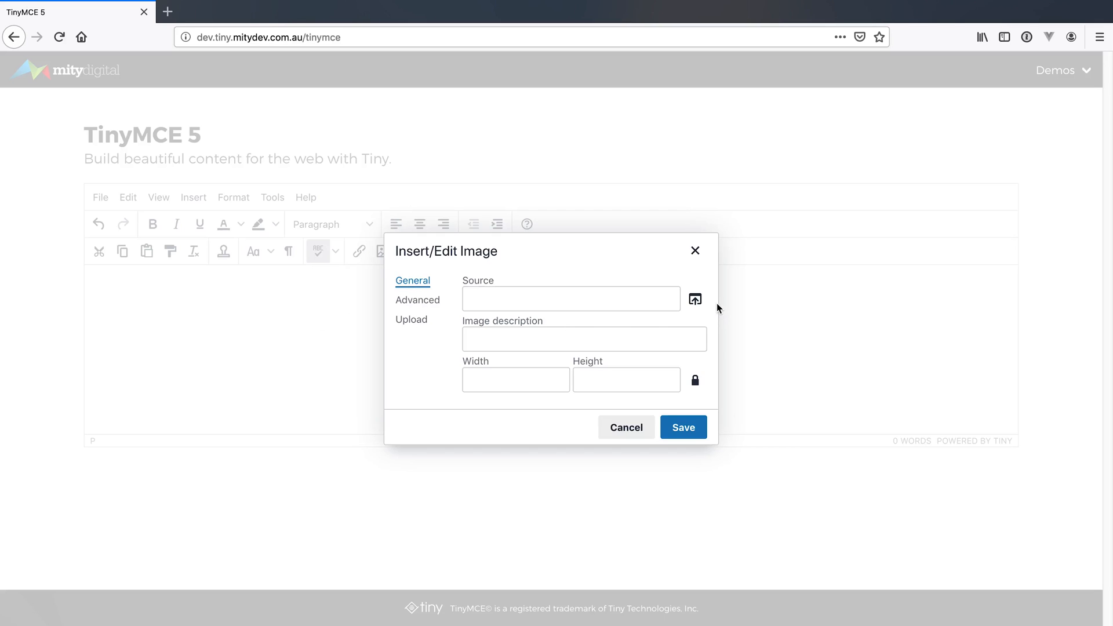
click(695, 299)
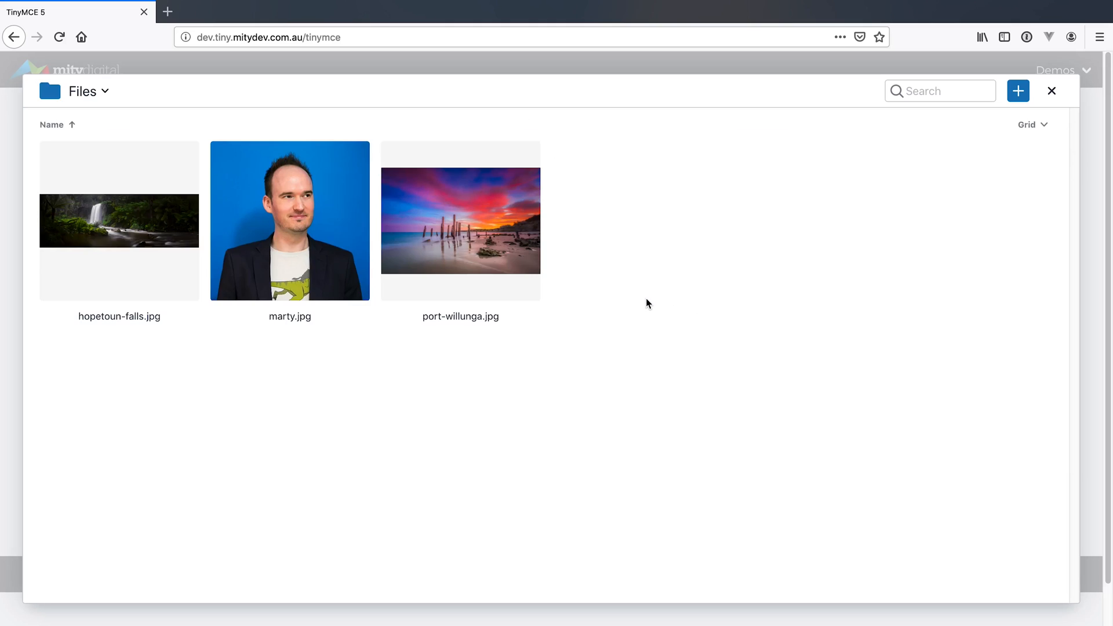
click(472, 232)
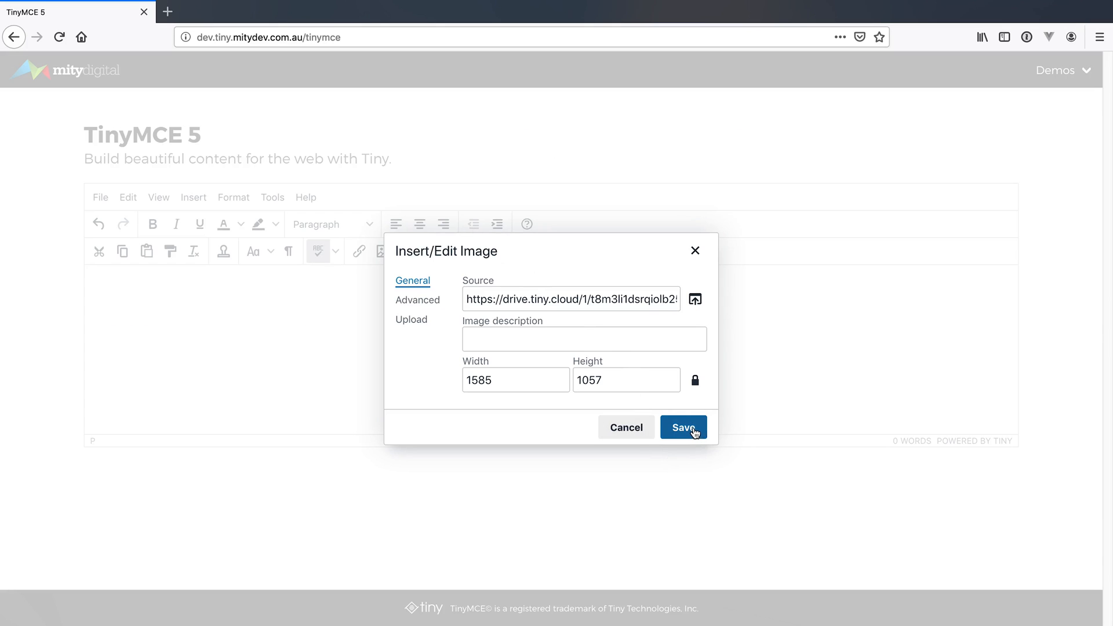
Set the image width to 400 with proportions locked and insert the image
drag(539, 380, 458, 383)
text(404)
key(BackSpace)
text(0)
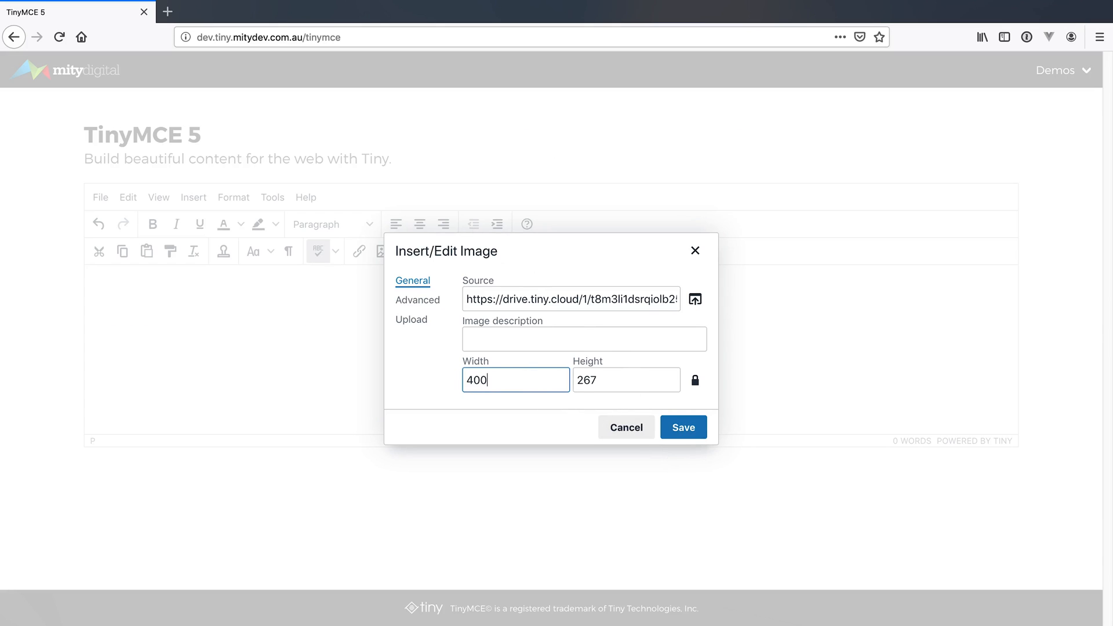
click(700, 428)
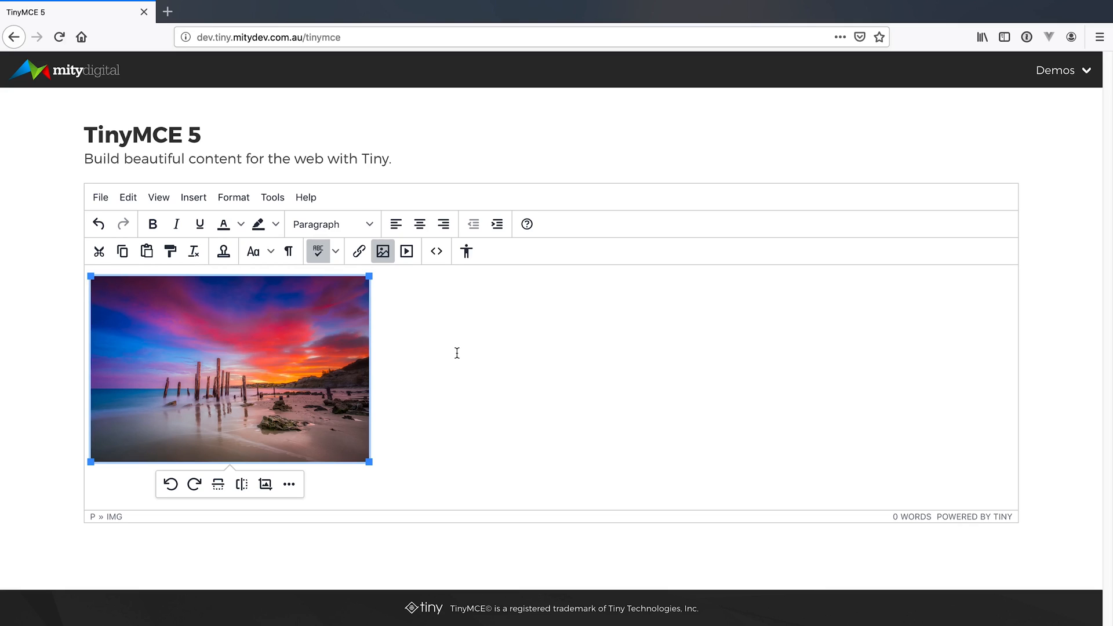
Run the accessibility check and repair the image with the alternative text "Port Willunga Sunrise"
click(467, 252)
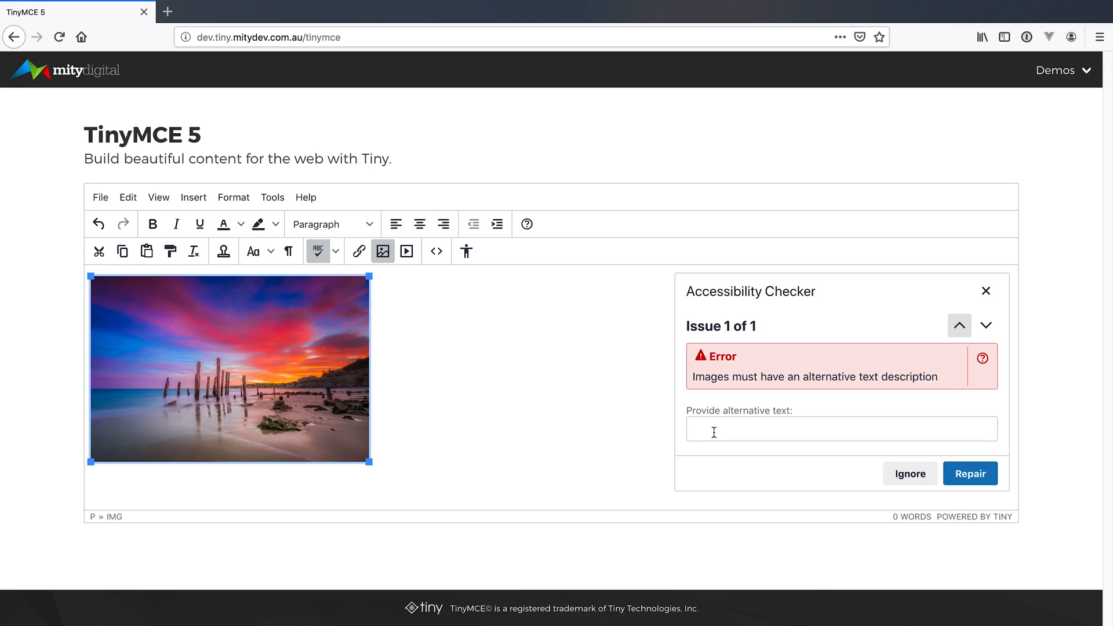
click(714, 432)
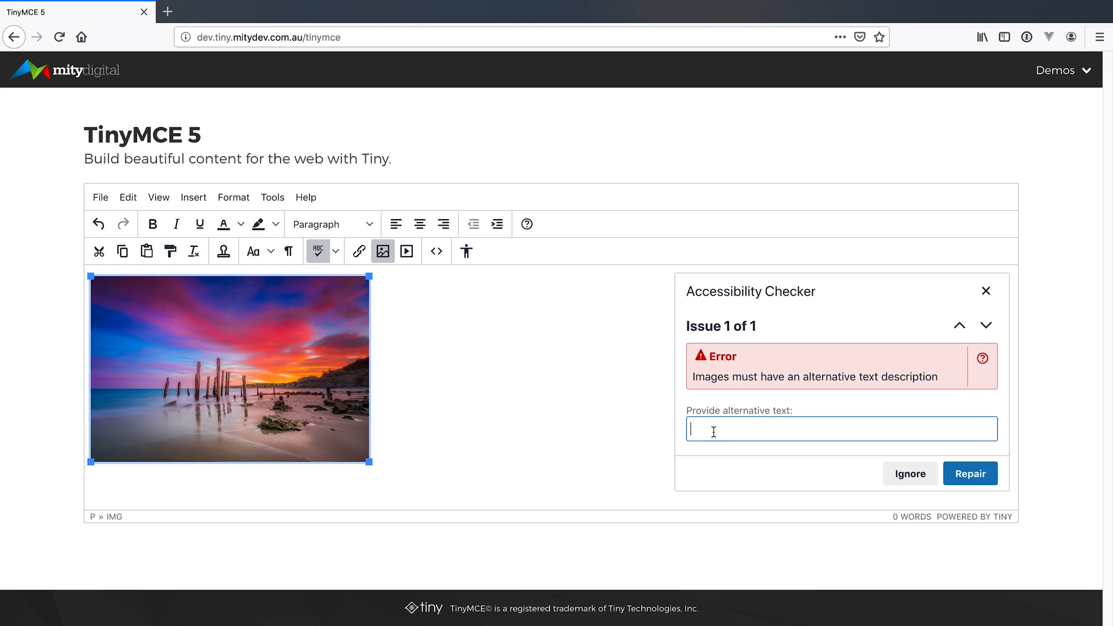
text(Port Willunga Sunrise)
click(963, 479)
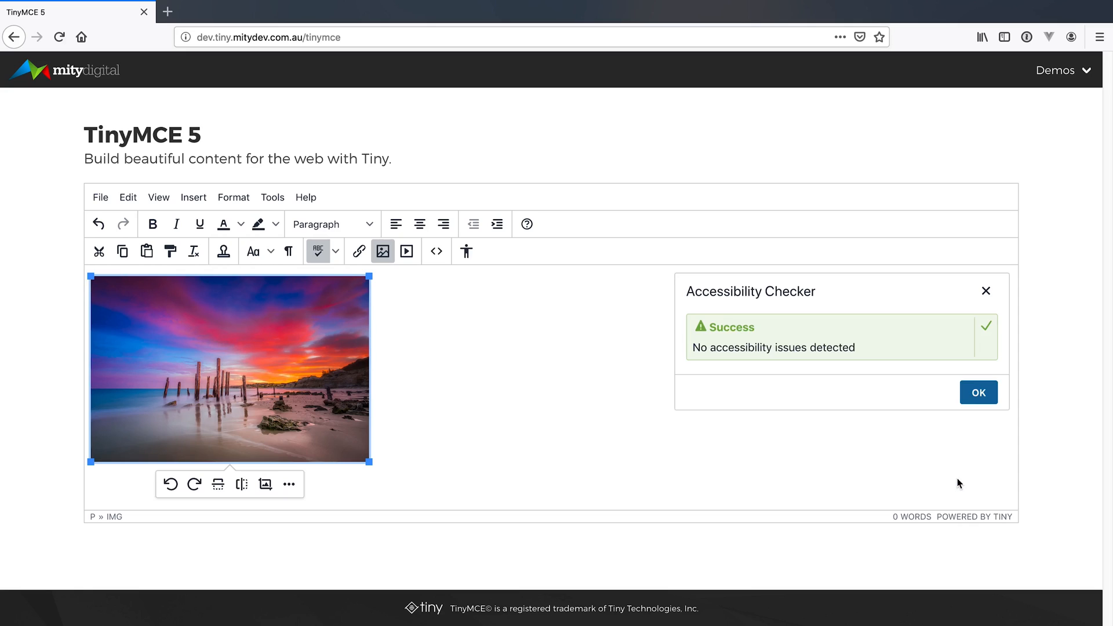
click(969, 395)
Examine the alt attribute of the image in the source code and close the code without saving
click(436, 252)
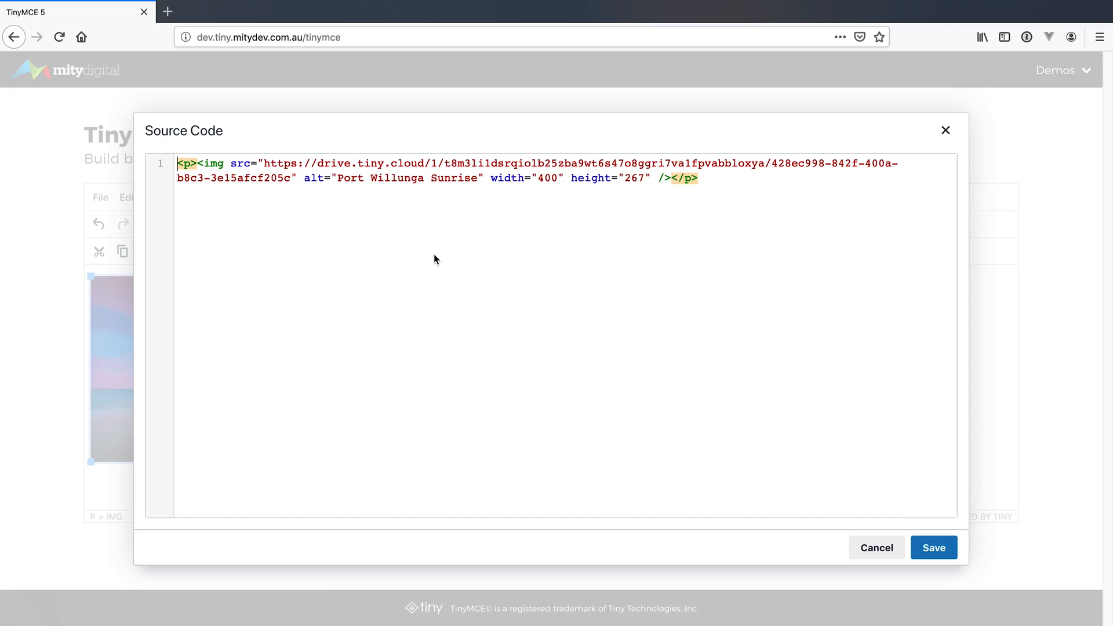
drag(337, 178, 479, 181)
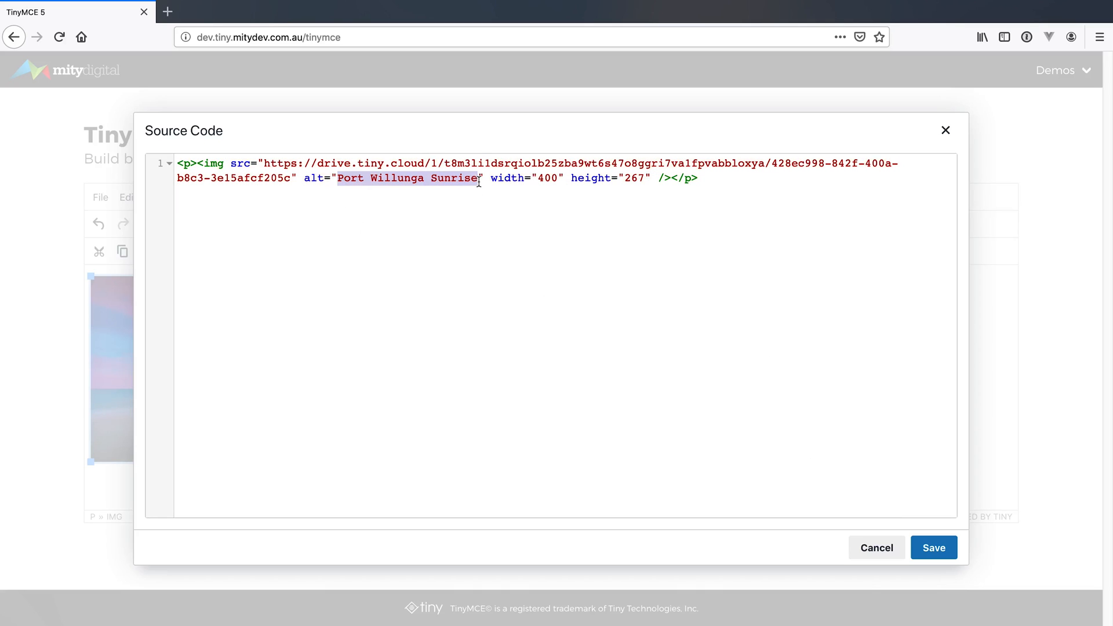
click(481, 216)
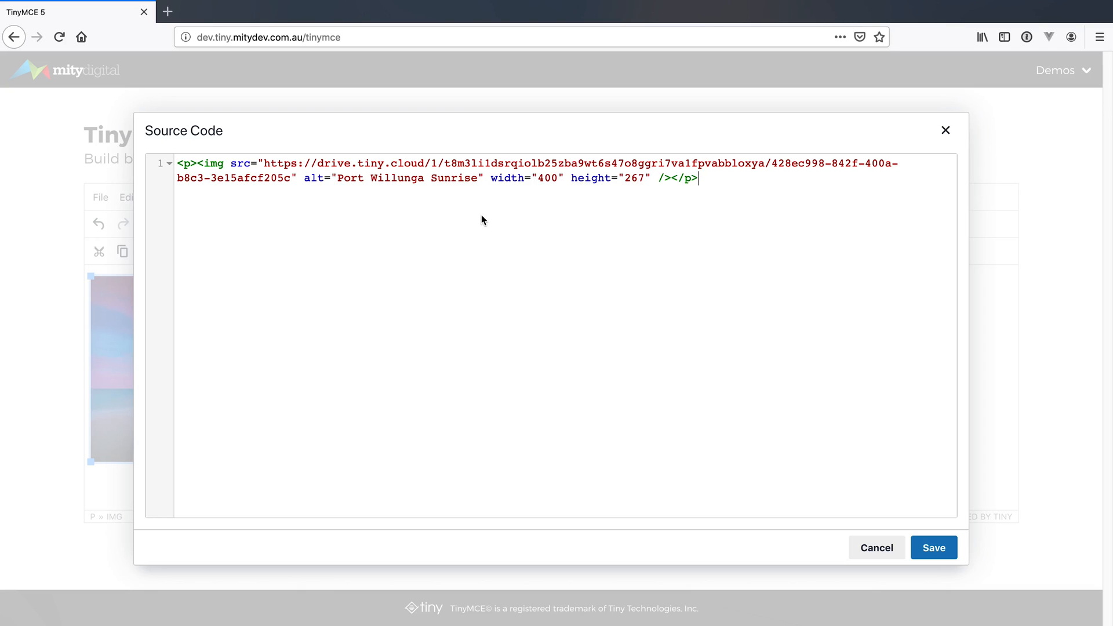
click(860, 548)
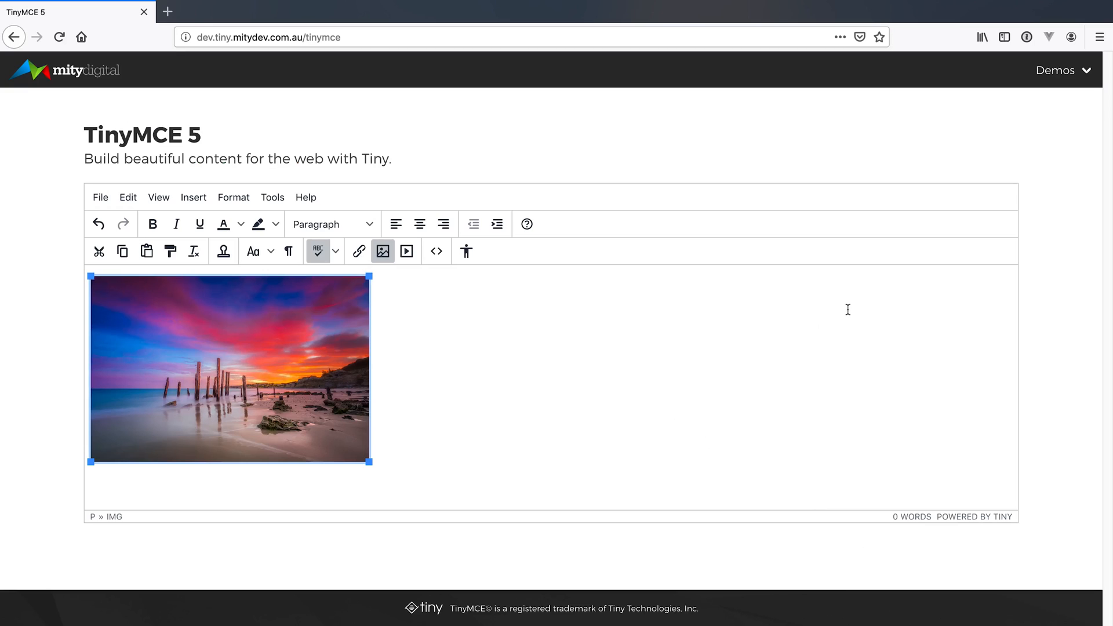
View the Simple demo page and go on to the Inline Mode demo
click(1066, 77)
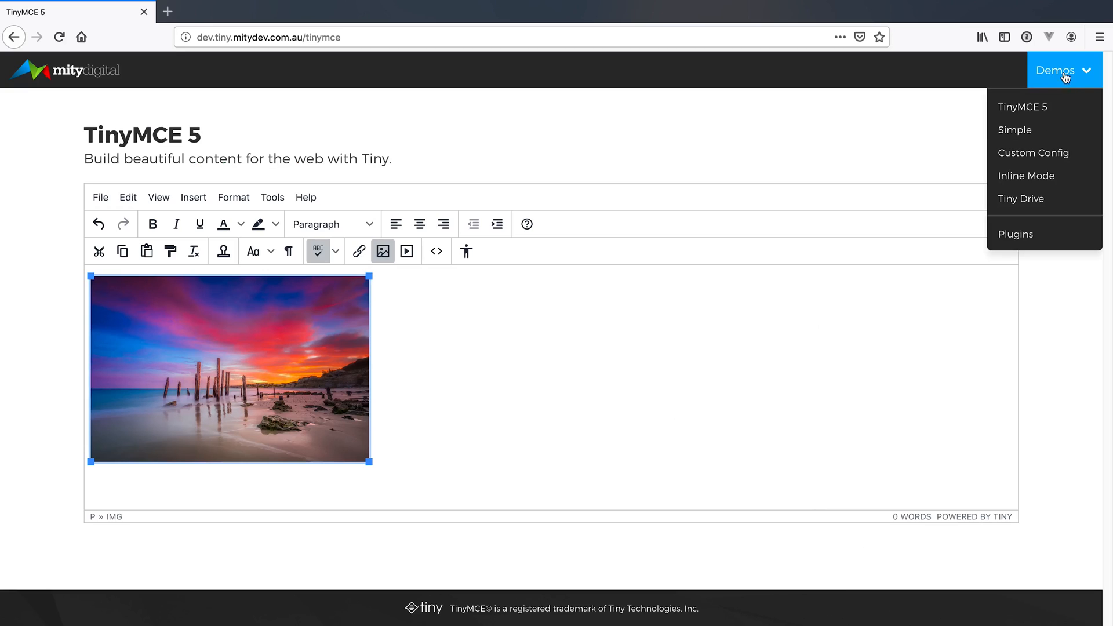
click(1034, 131)
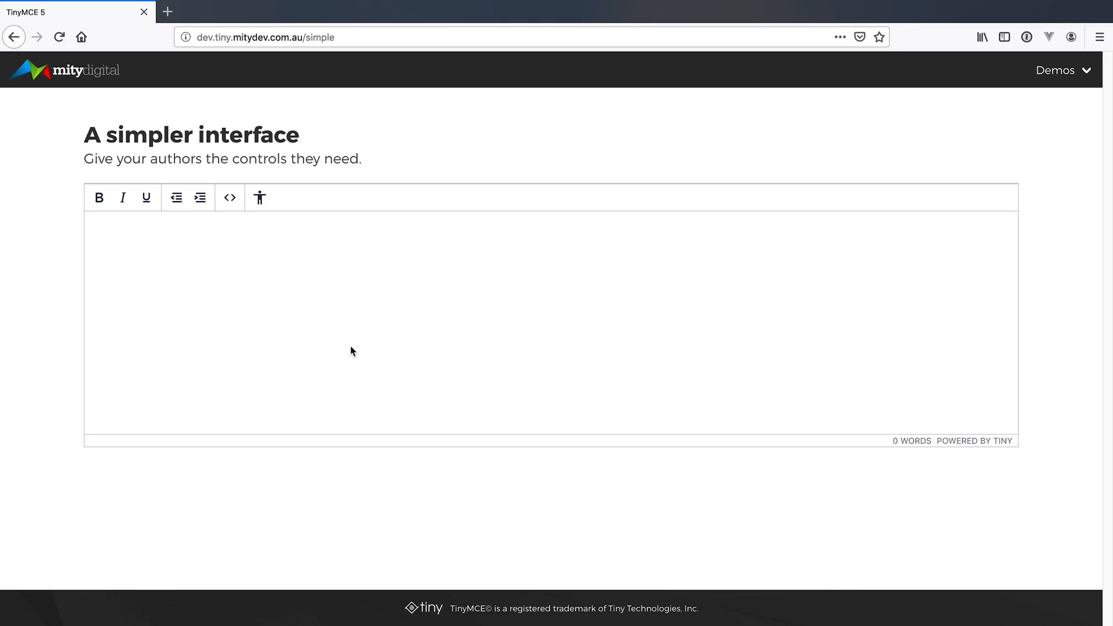
click(1056, 70)
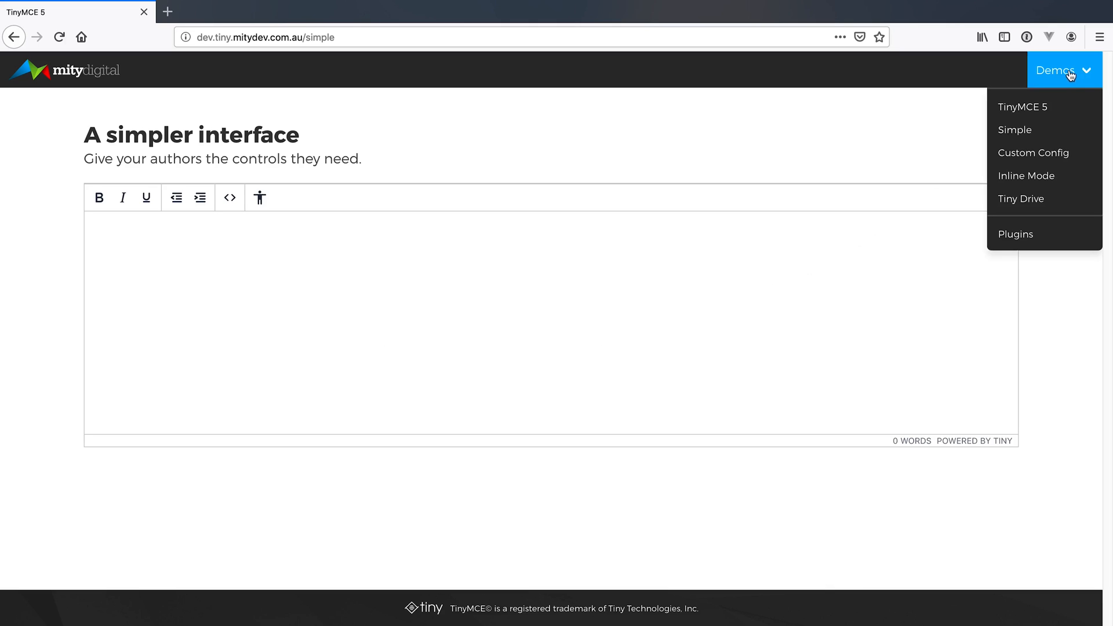
click(1025, 179)
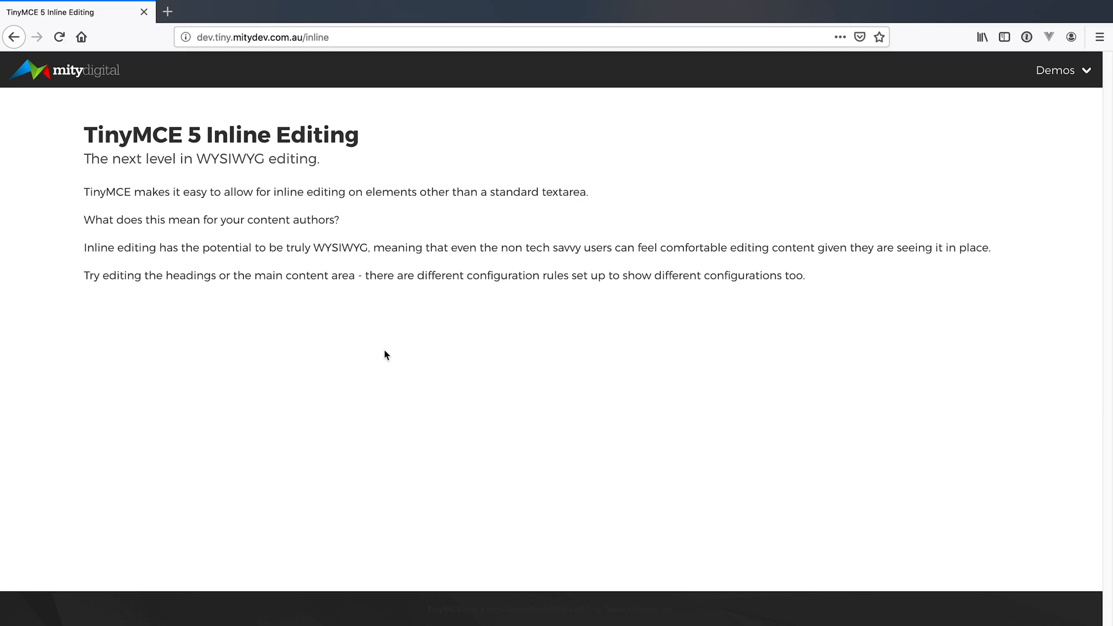
Add the paragraph "Type our content in place." below the question about content authors and leave inline editing
click(113, 191)
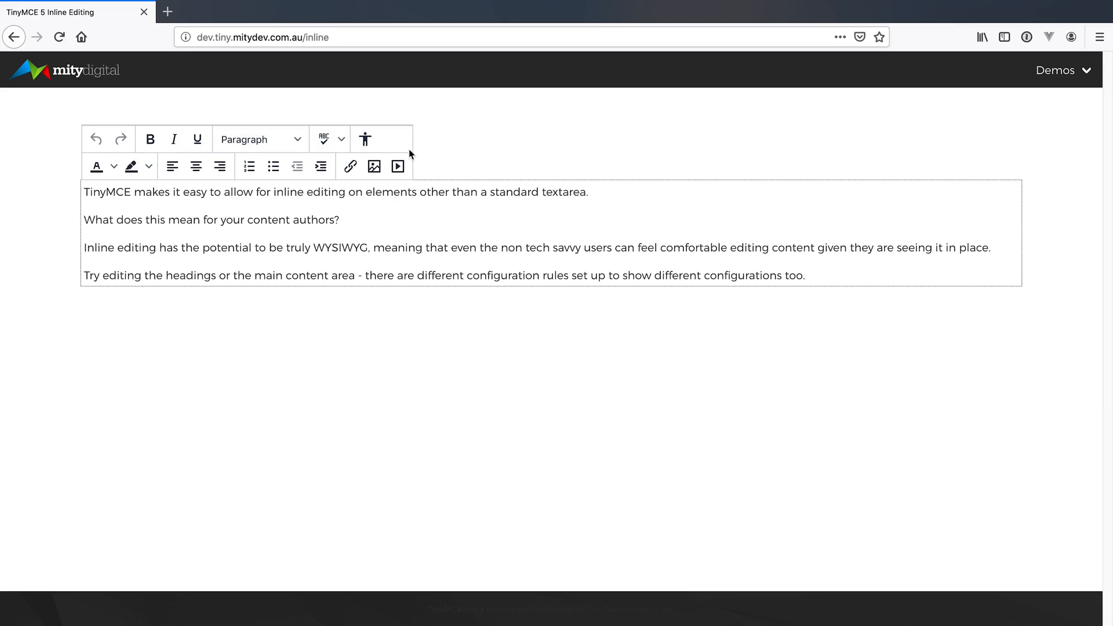
click(344, 218)
key(Return)
text(Type our content in place)
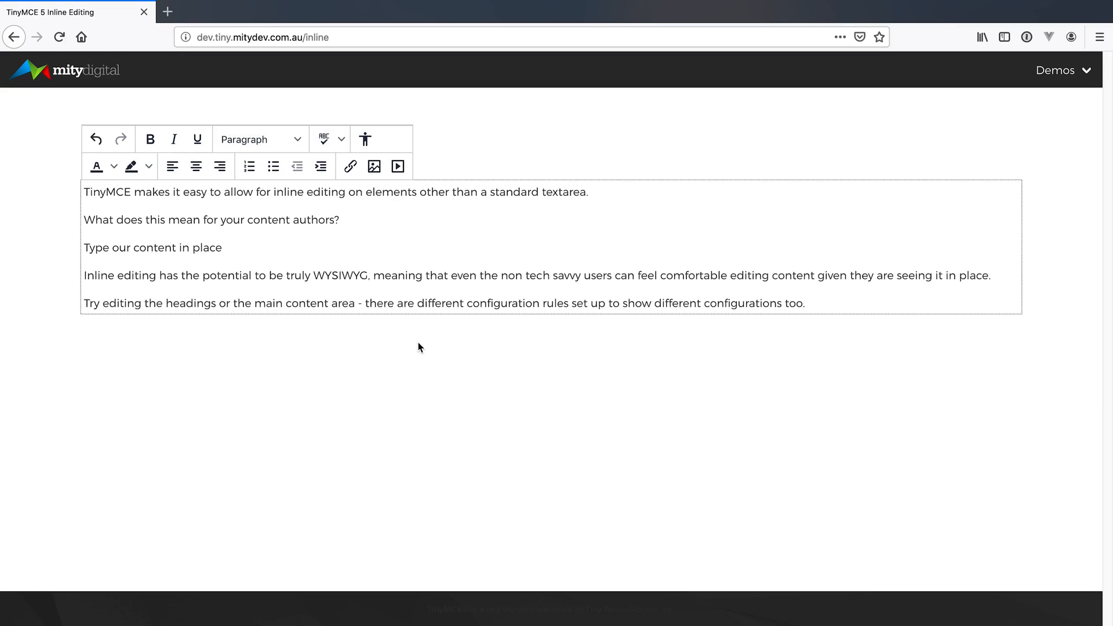
text(.)
click(387, 360)
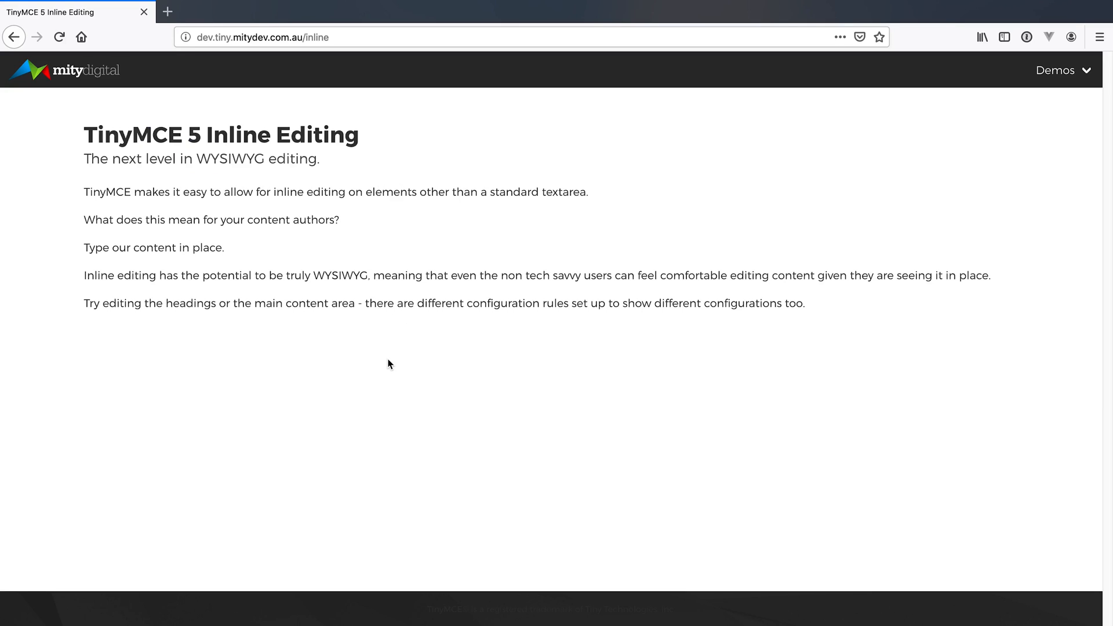
Compare the inline editing controls offered for the main content area and for the page heading
click(148, 277)
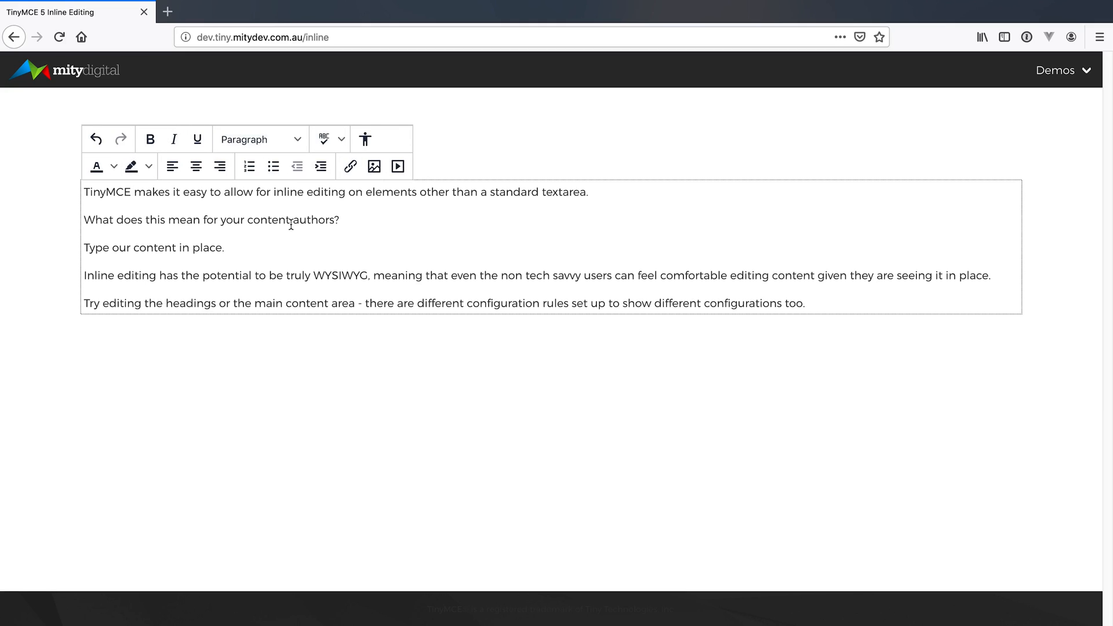
click(49, 154)
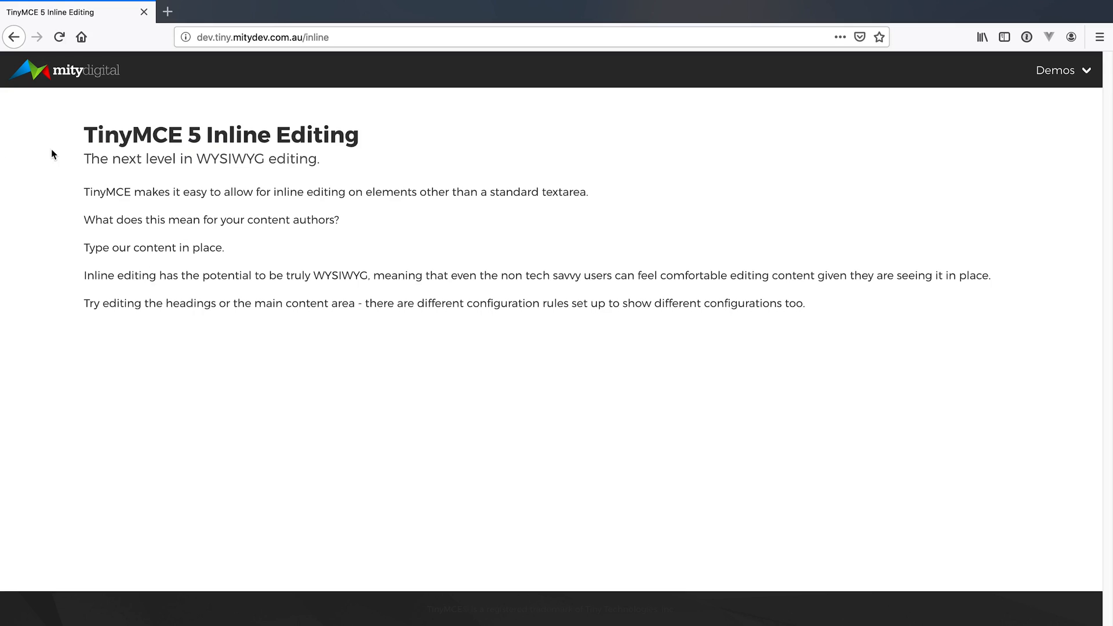
click(123, 135)
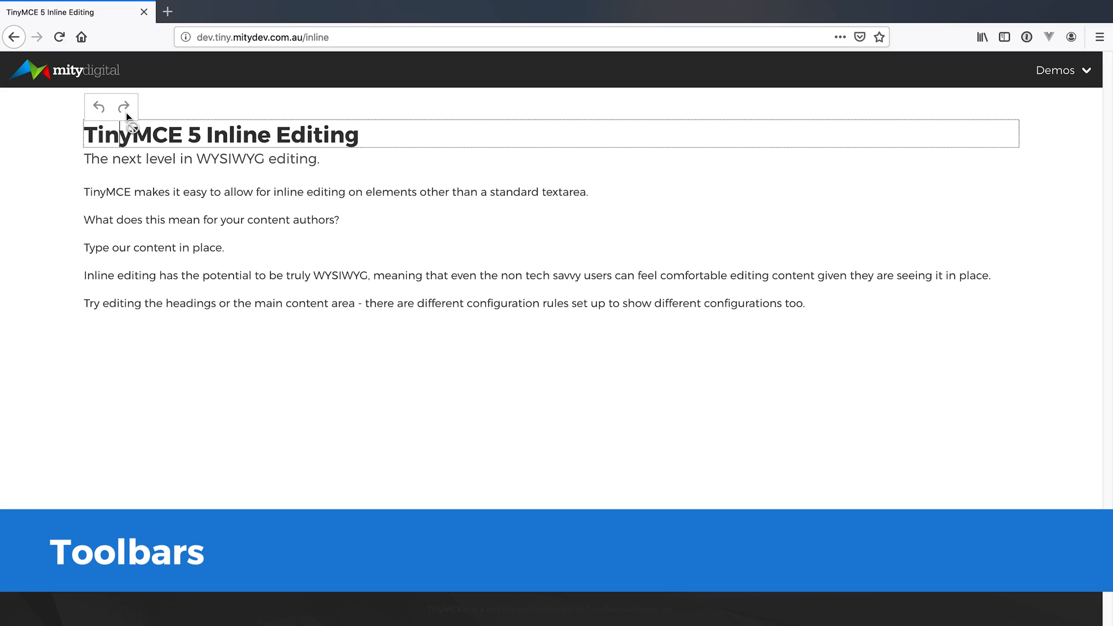
click(145, 205)
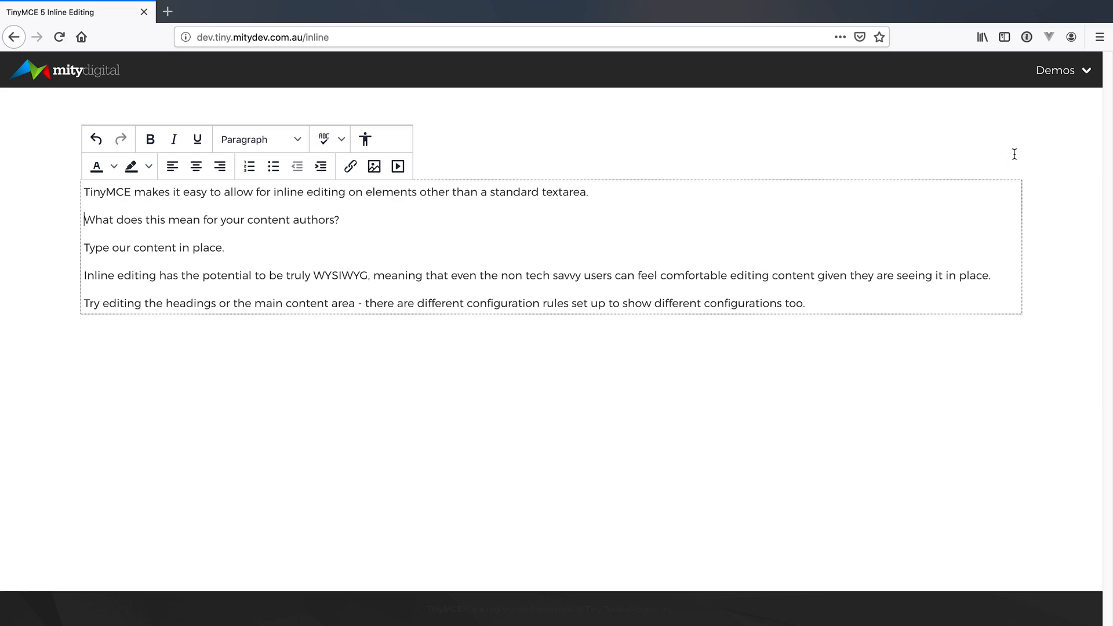
Open the Custom Config demo and examine its customised paragraph formats and text colour palette
click(1061, 70)
click(1020, 152)
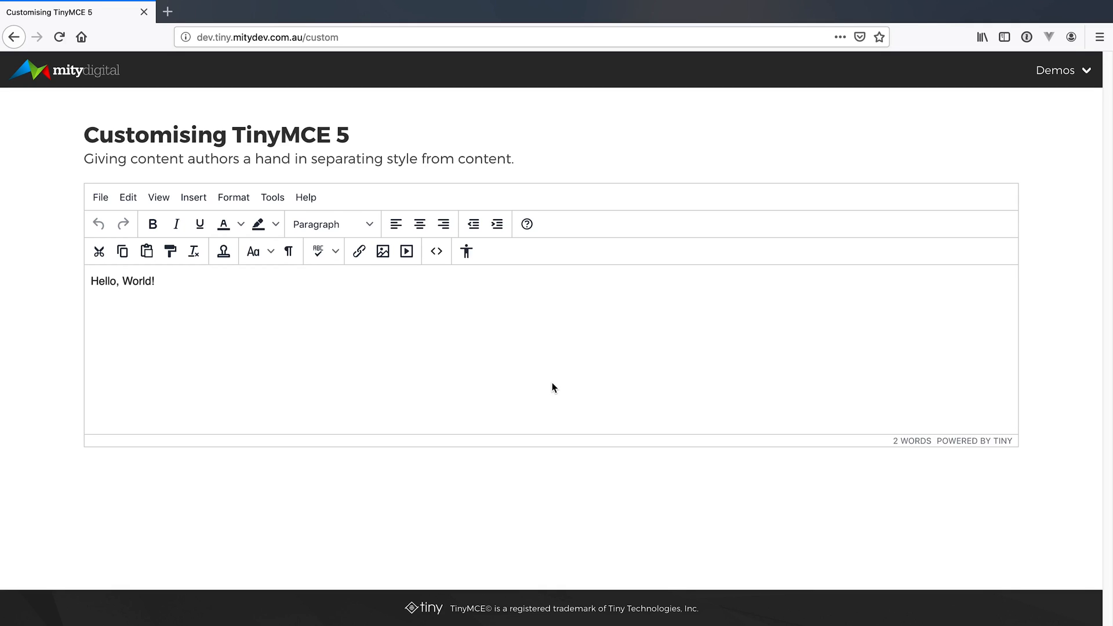
click(361, 224)
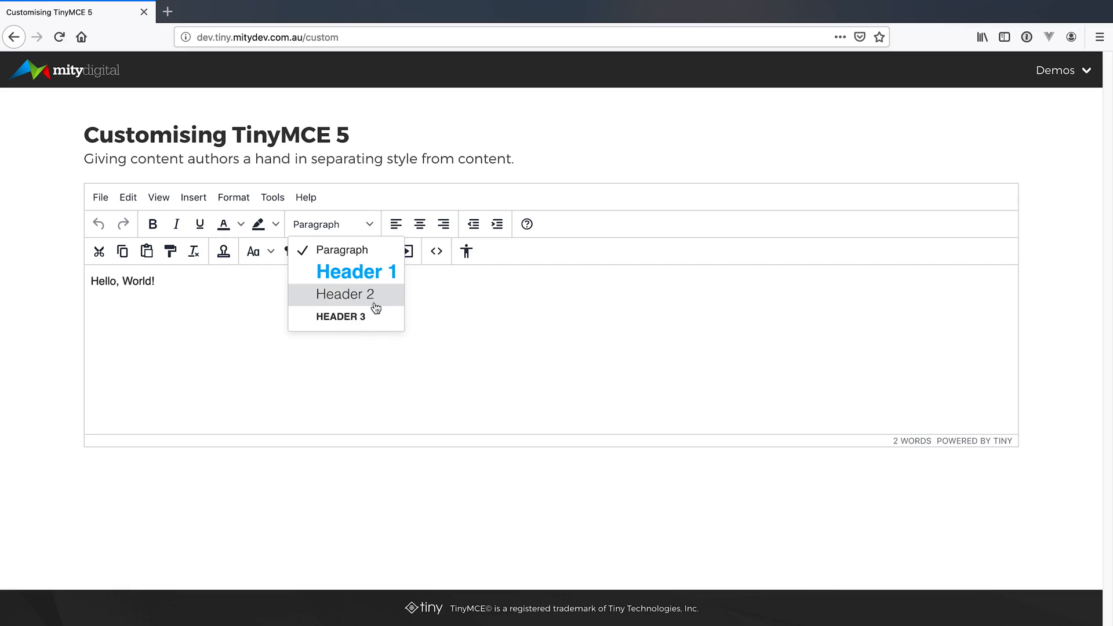
click(231, 301)
click(330, 225)
click(183, 293)
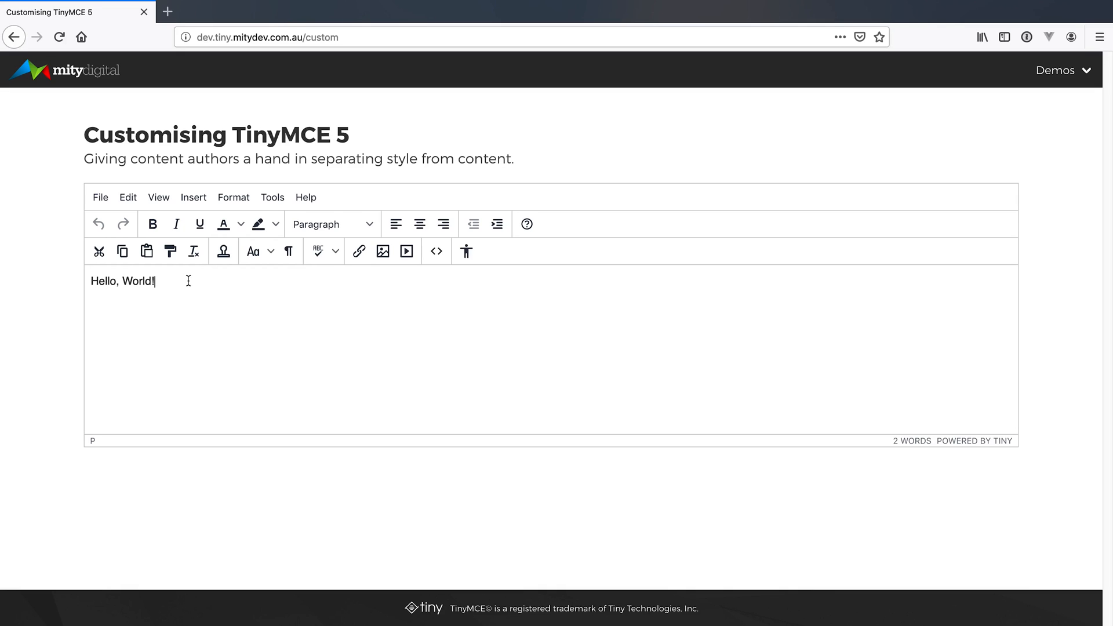
click(240, 226)
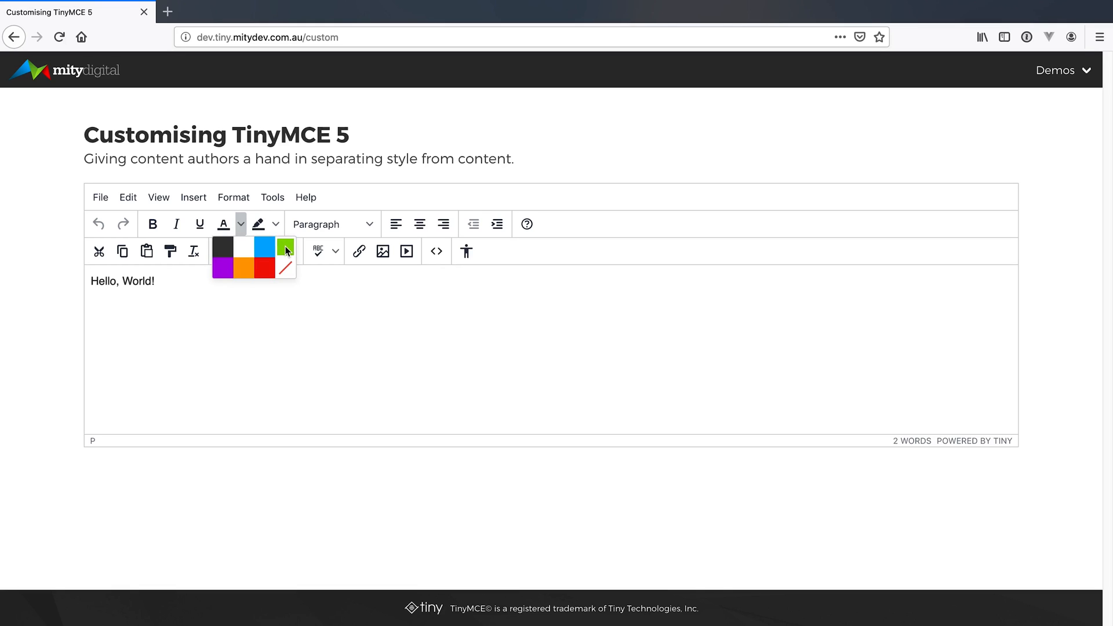
click(189, 307)
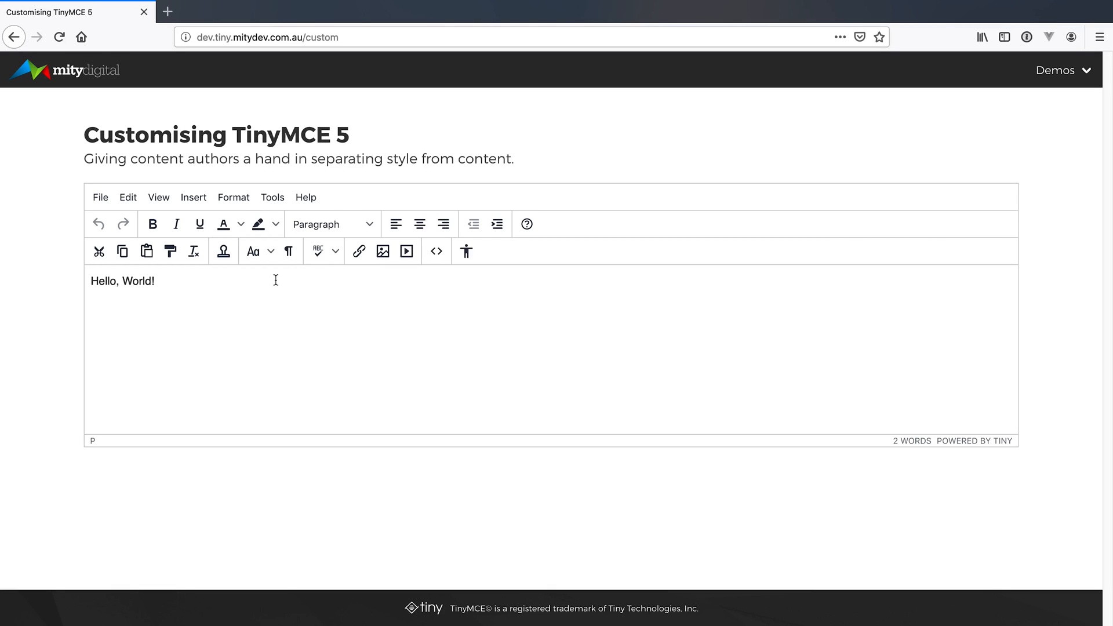
Add a "Contact Us" line below "Hello, World!" and link it to contact-us.html with the Button class
key(Return)
text(Contact Us)
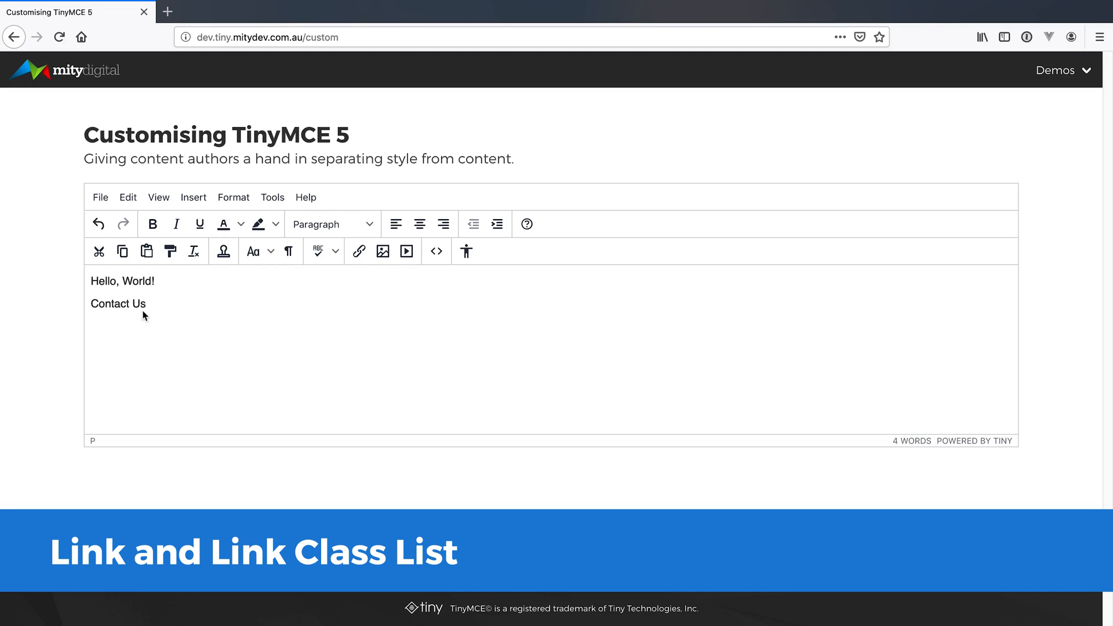
drag(145, 307, 80, 309)
click(360, 257)
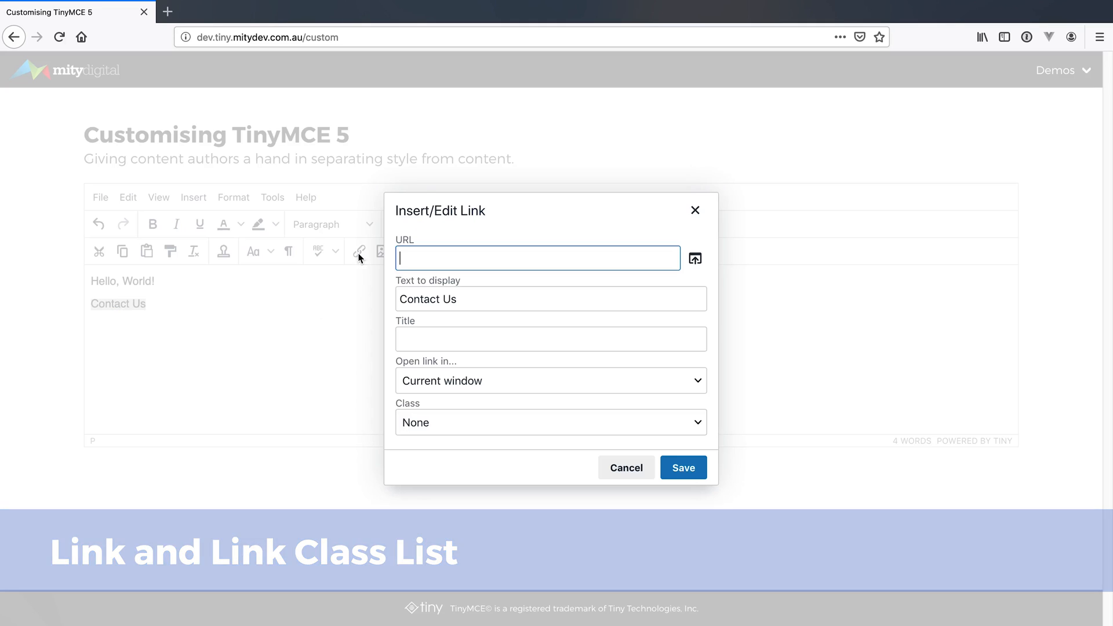
text(contact-us.html)
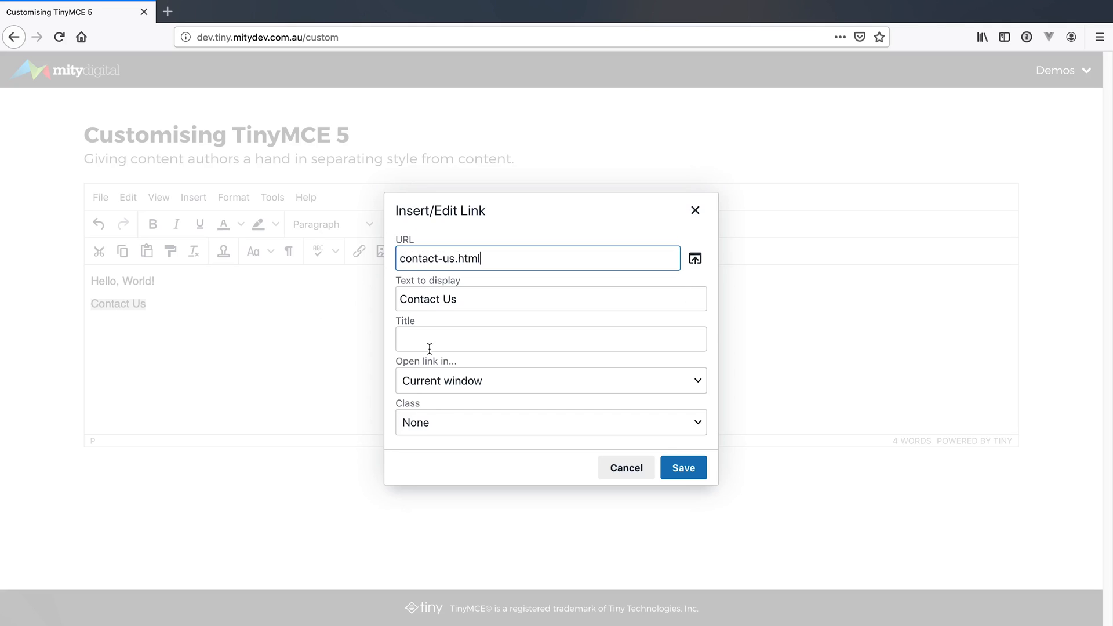
click(443, 423)
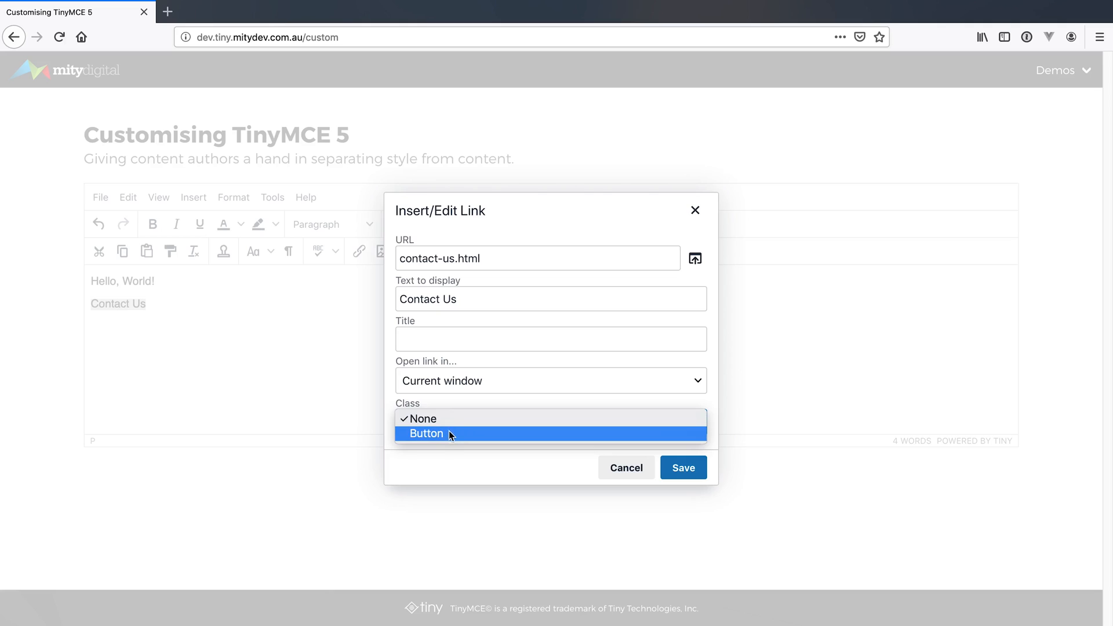
click(449, 432)
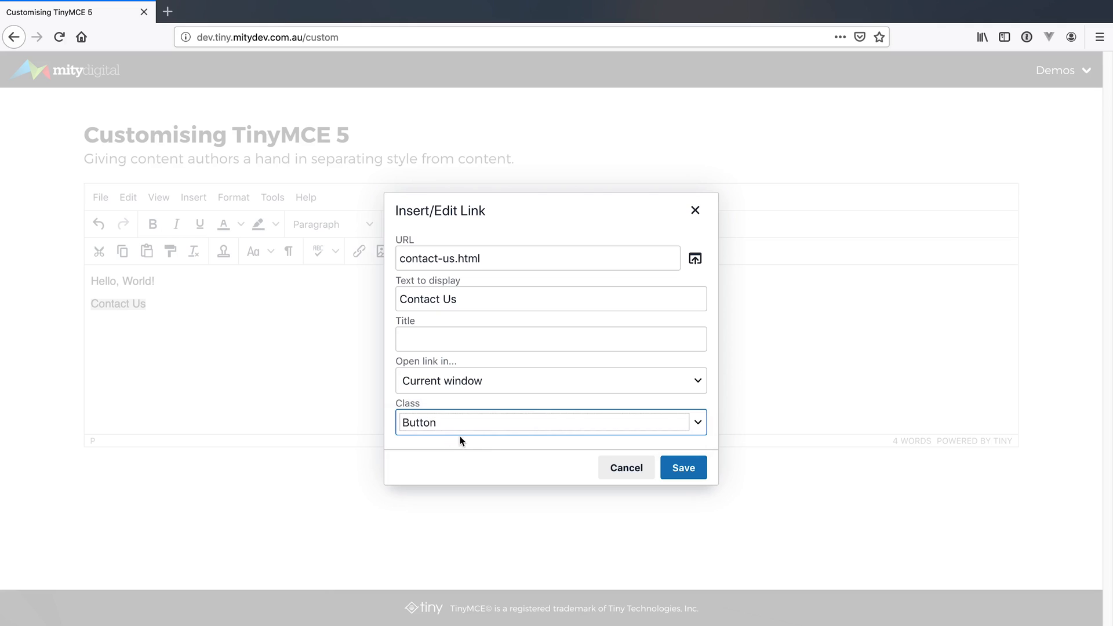
click(689, 471)
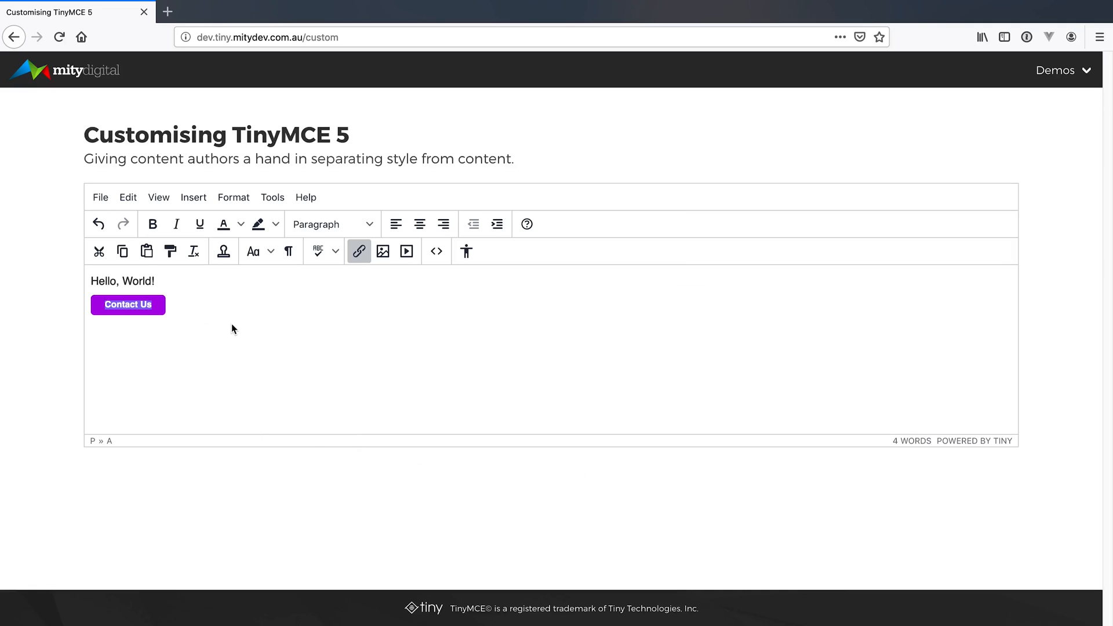
click(222, 331)
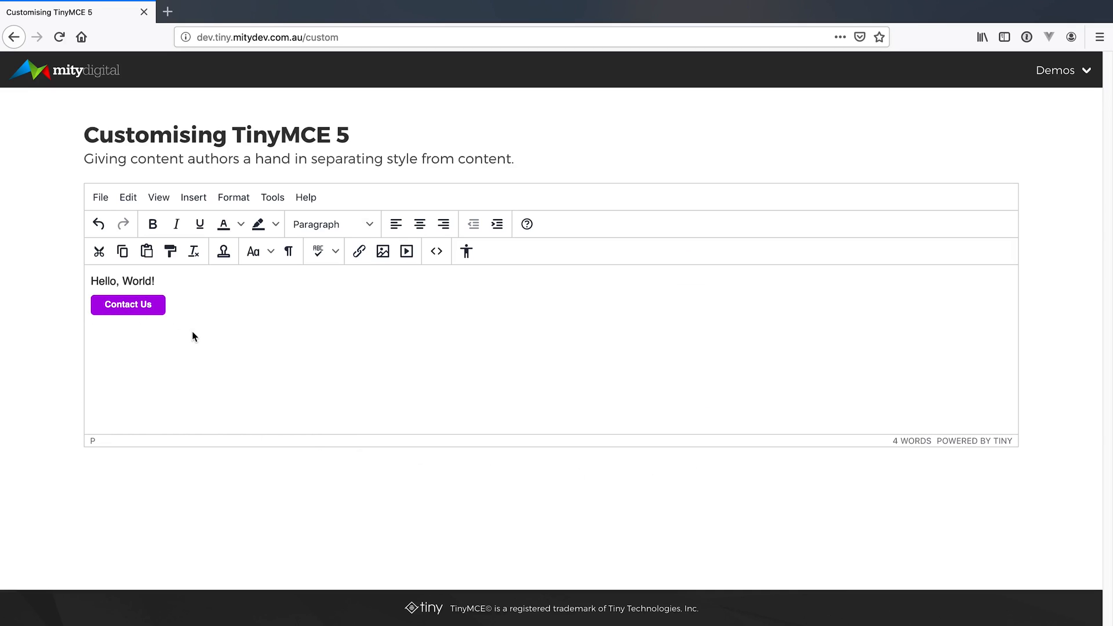
Examine the class and href attributes of the Contact Us link in the source code
click(436, 251)
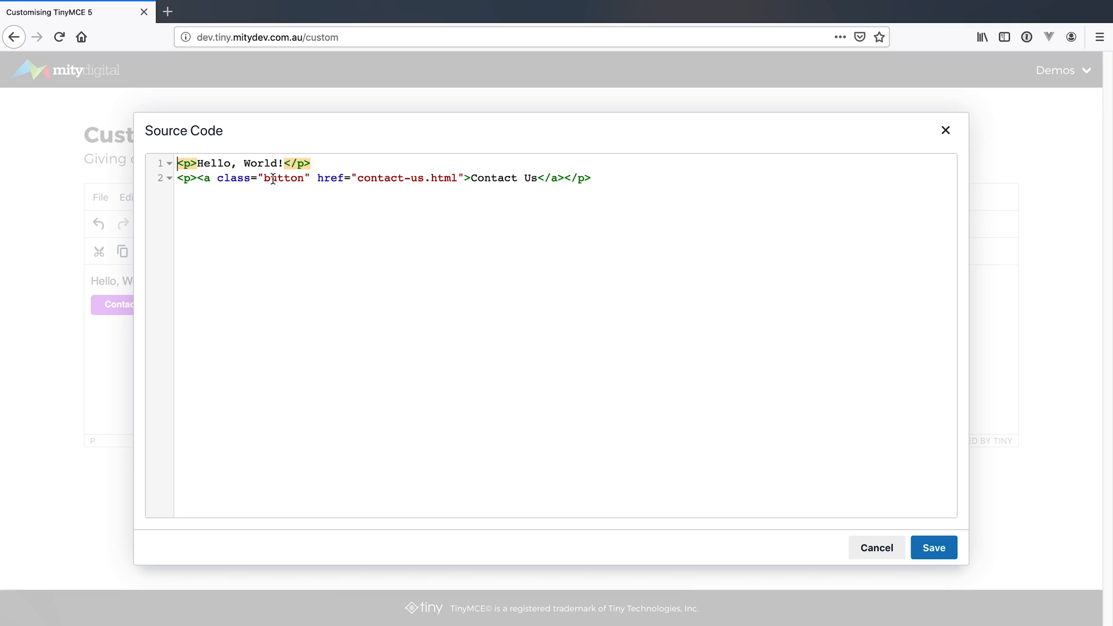
drag(357, 178, 442, 179)
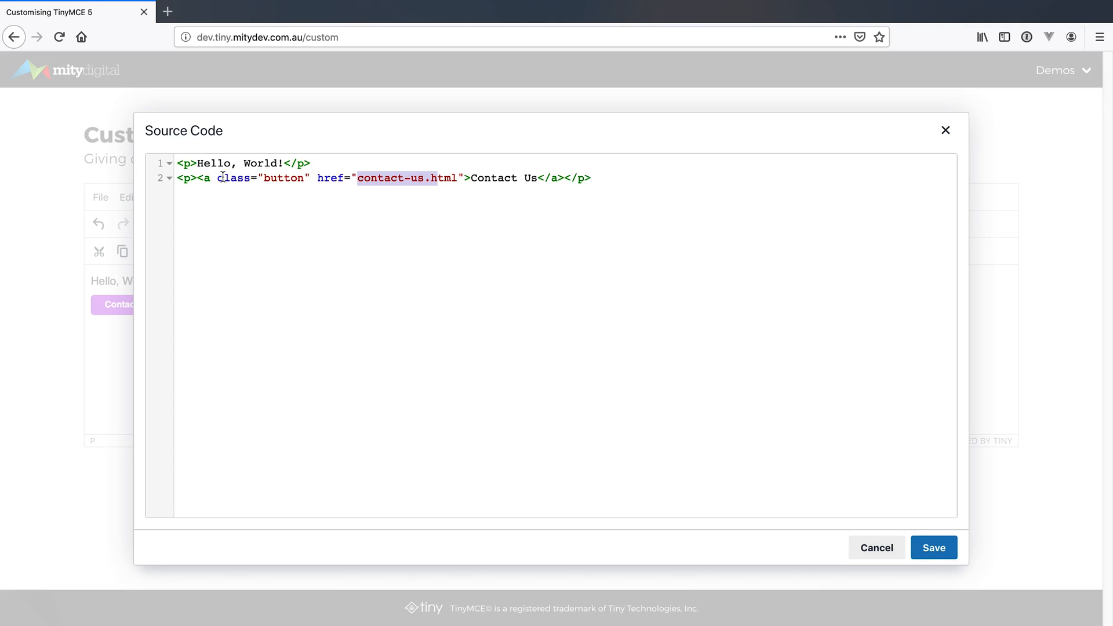
click(925, 548)
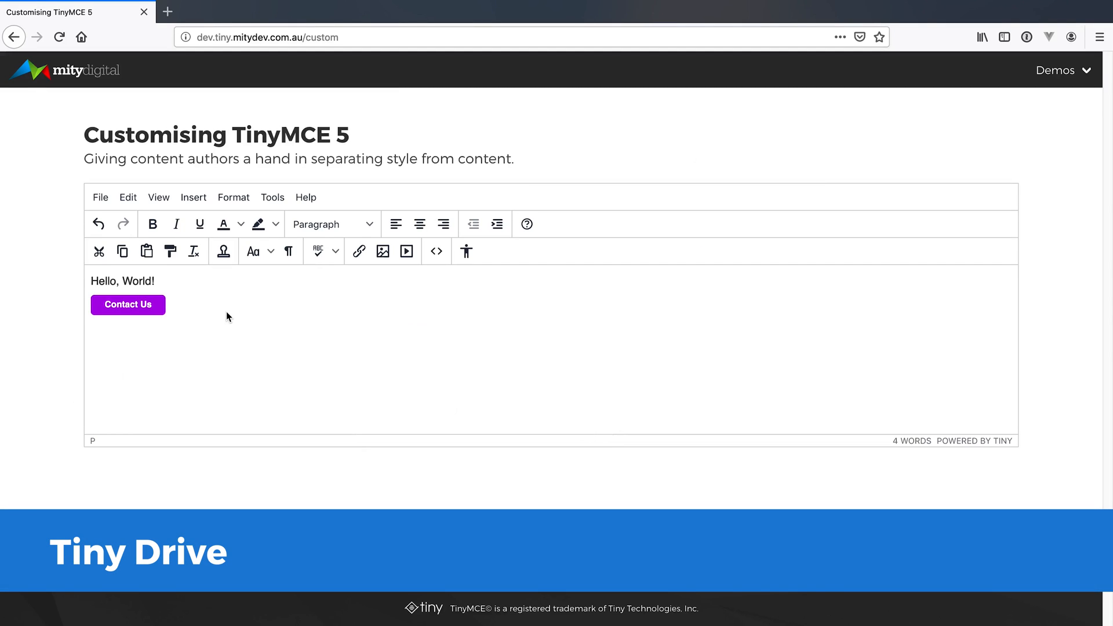
Browse the Tiny Drive files offered as an image source for the editor, without inserting an image
click(382, 251)
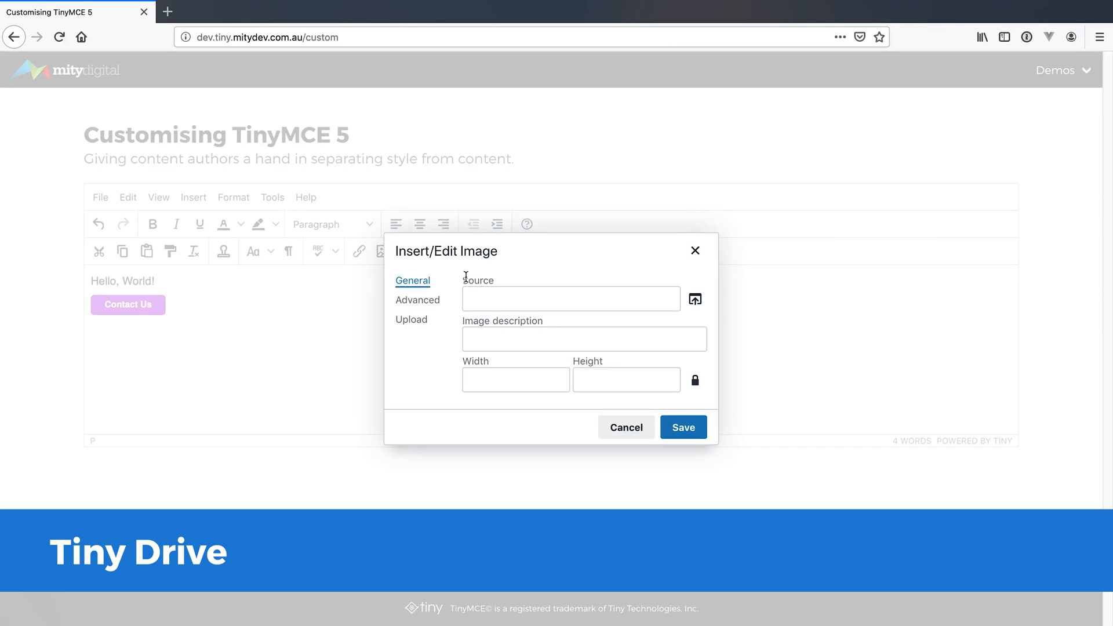
click(695, 299)
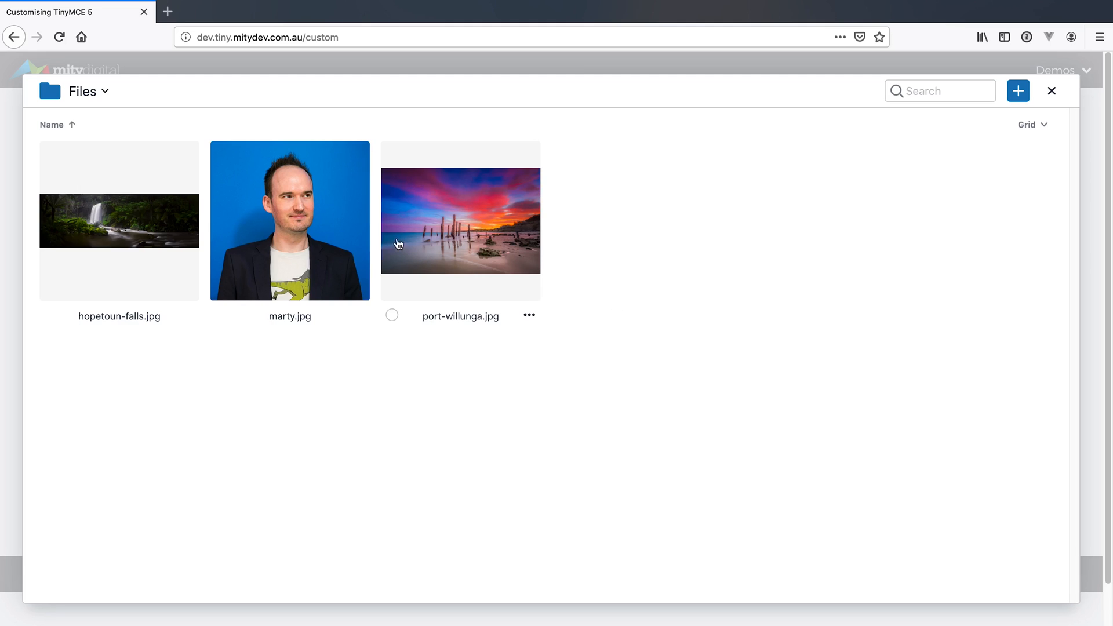
mouse_move(503, 323)
click(1051, 91)
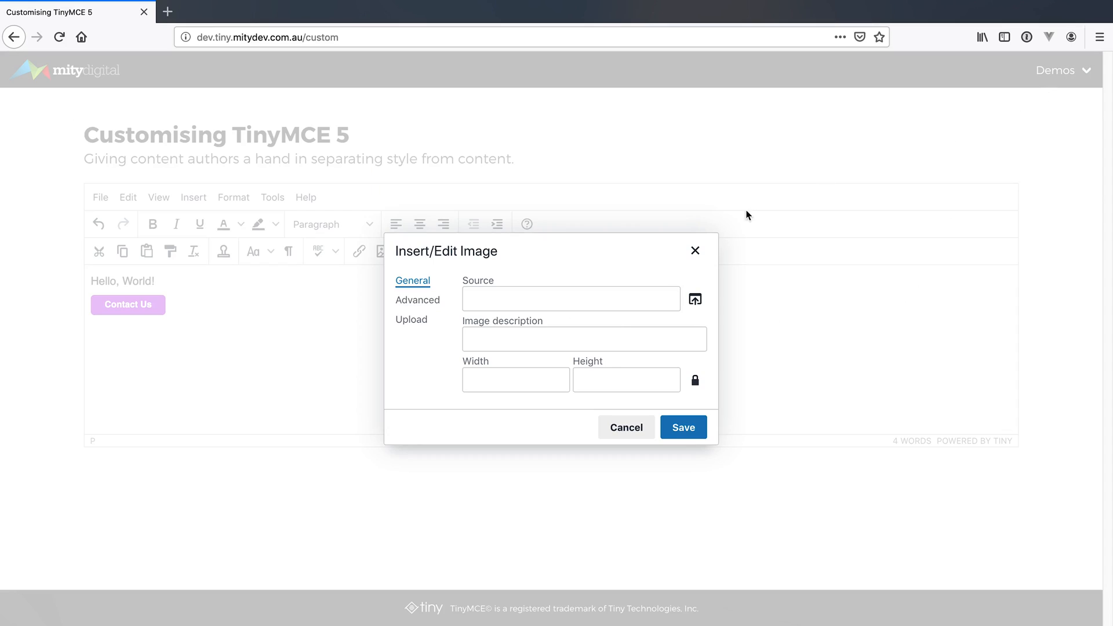
click(701, 255)
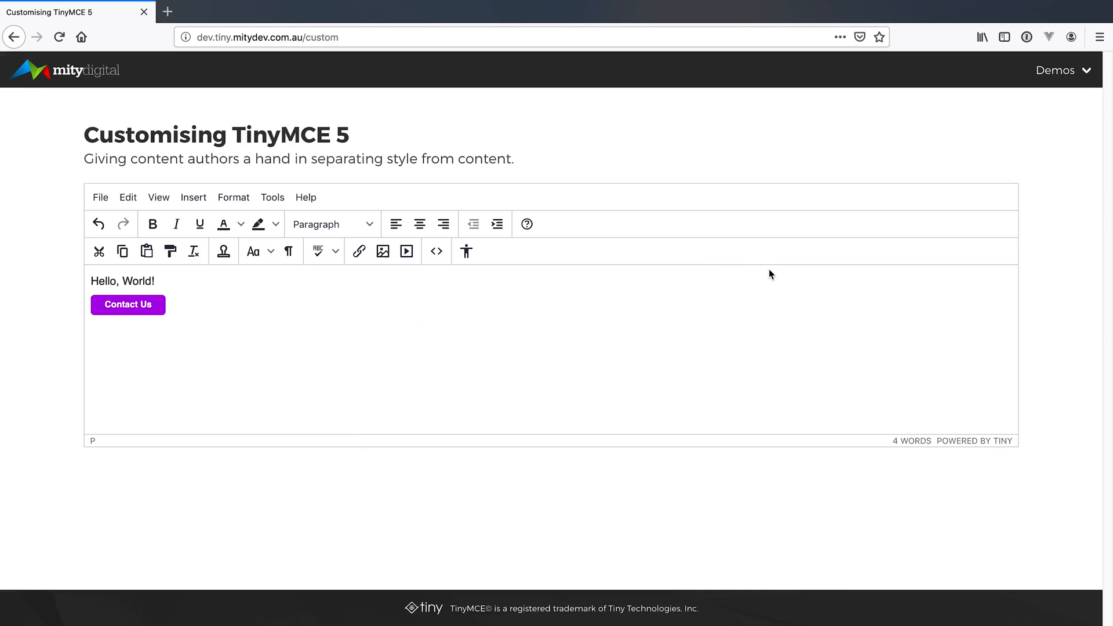
Open the Tiny Drive demo and examine the stored files offered for selection outside the editor
click(1060, 70)
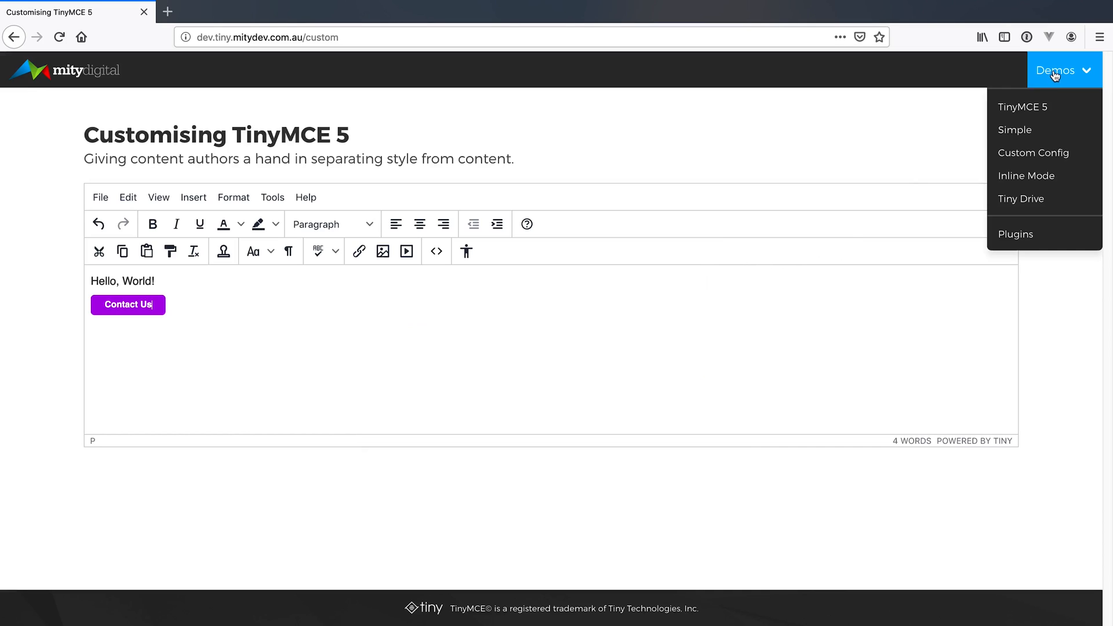
click(1015, 201)
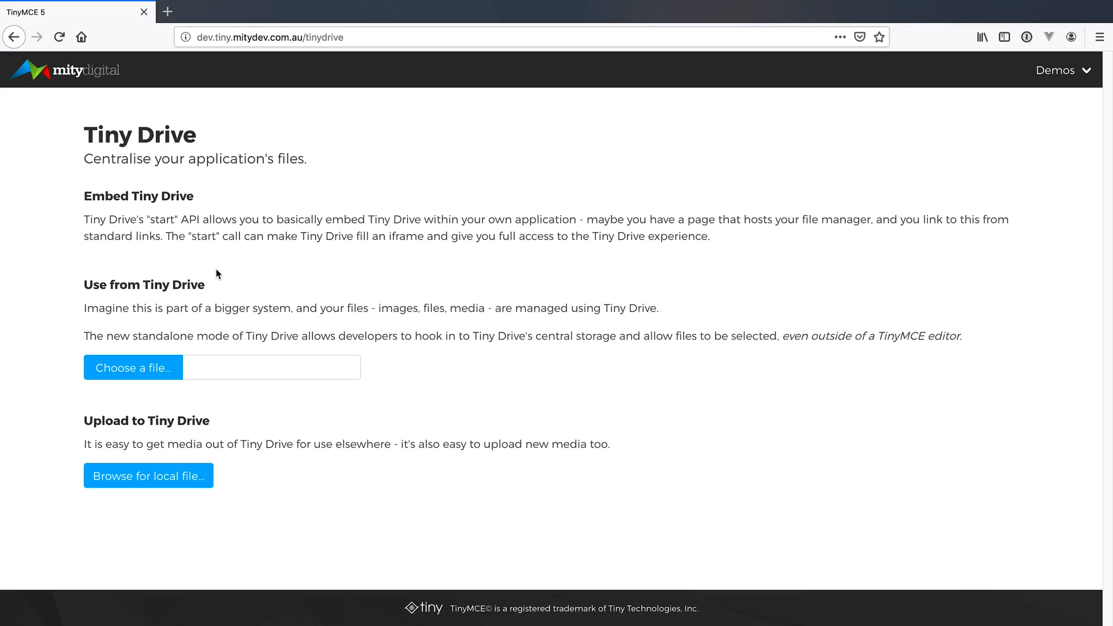
click(118, 366)
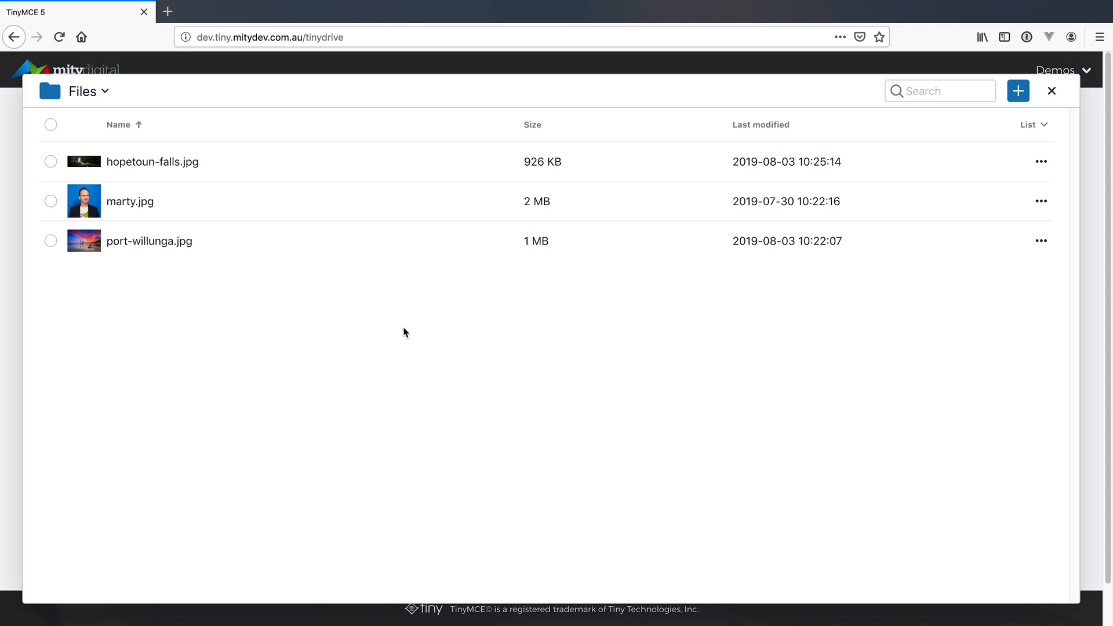
click(1052, 91)
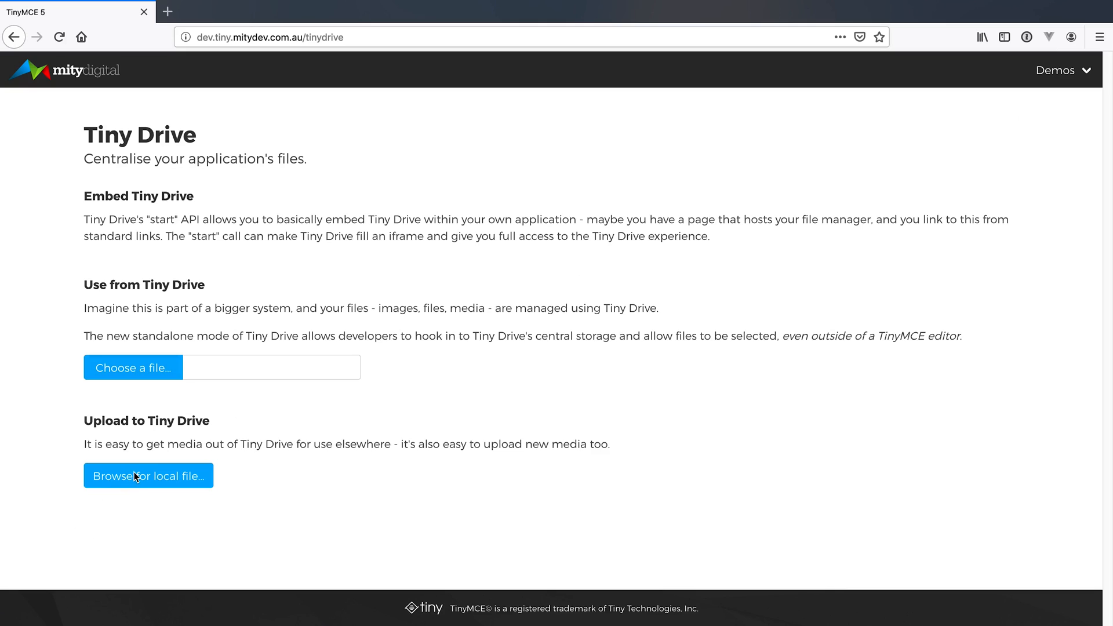
Upload the local file 1Q9A0776-Edit.jpg from the Tiny Demo folder to Tiny Drive
click(135, 476)
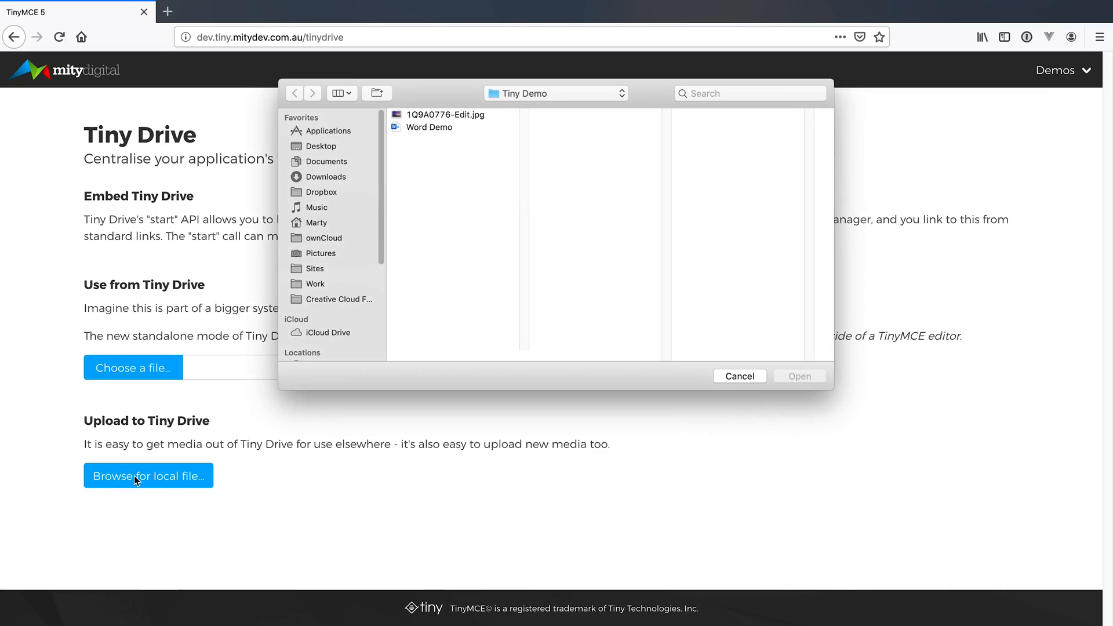
click(453, 115)
click(799, 376)
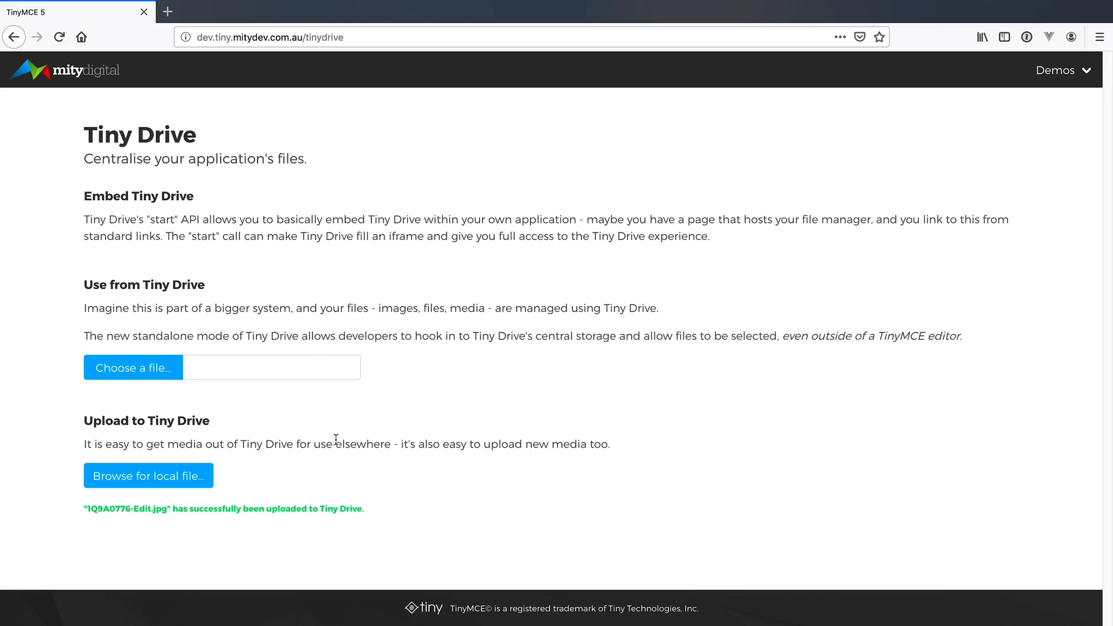
Choose 1Q9A0776-Edit.jpg from Tiny Drive as the file for the "Use from Tiny Drive" field
click(119, 373)
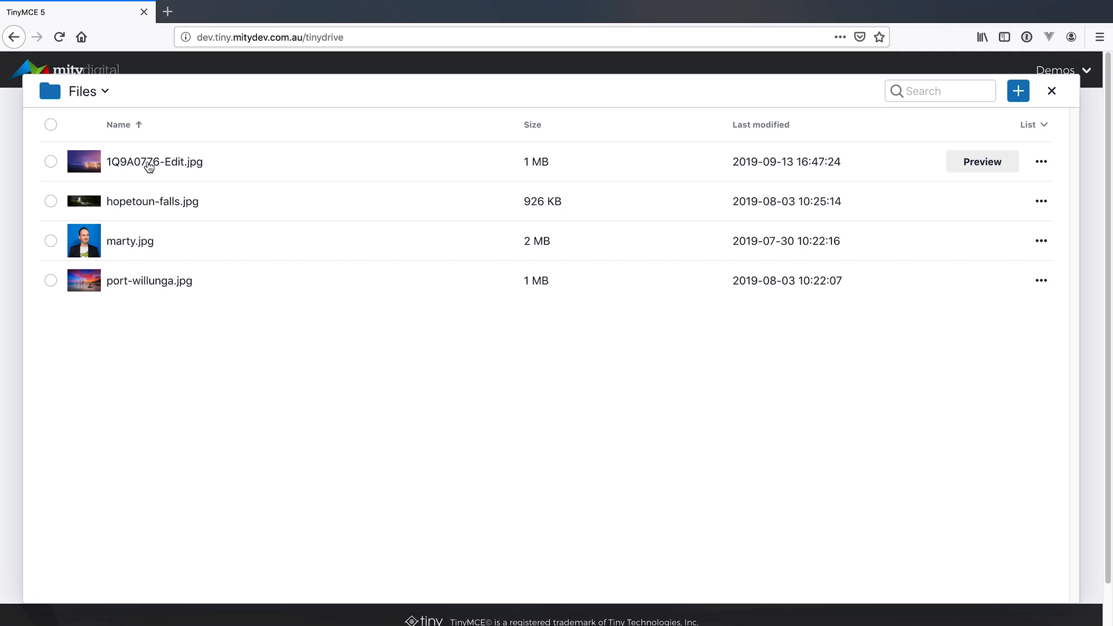
click(50, 162)
click(130, 164)
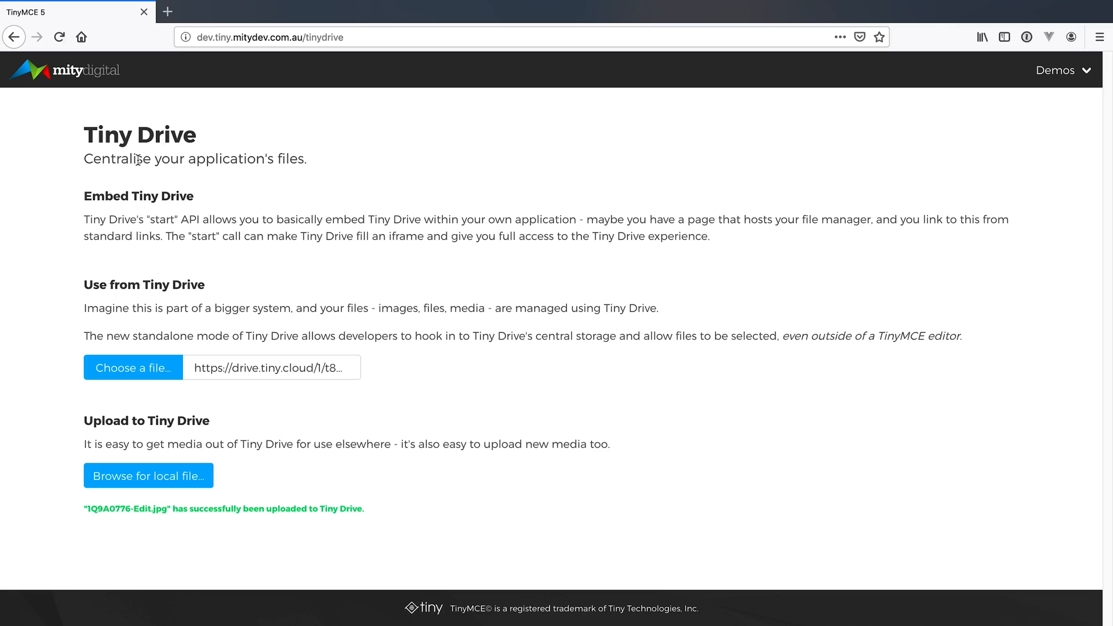